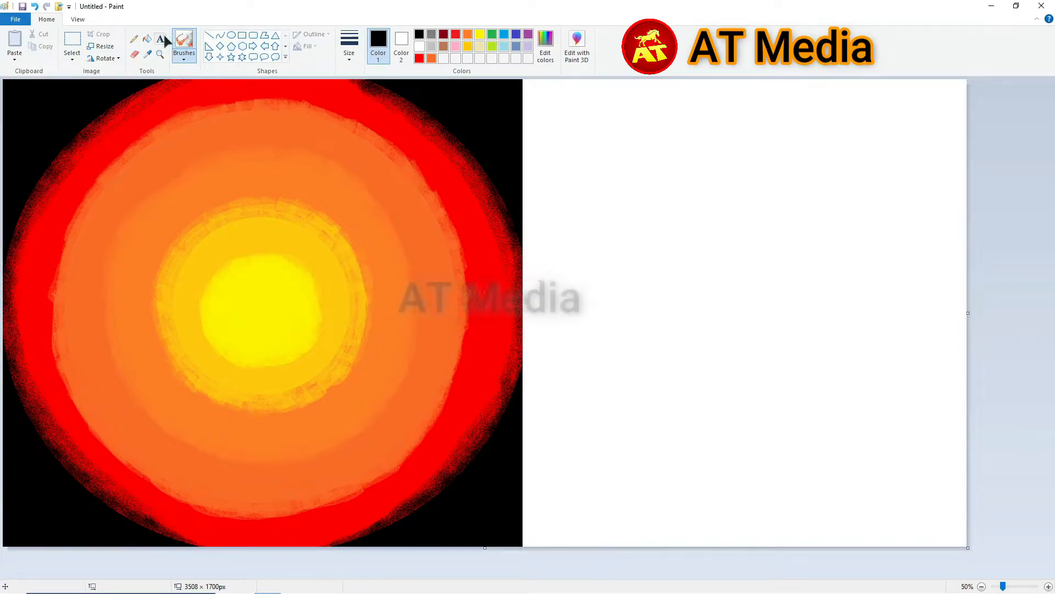
- Try a different brush and yellow, then switch to black with the Curve tool
left_click(184, 57)
left_click(120, 104)
left_click(479, 35)
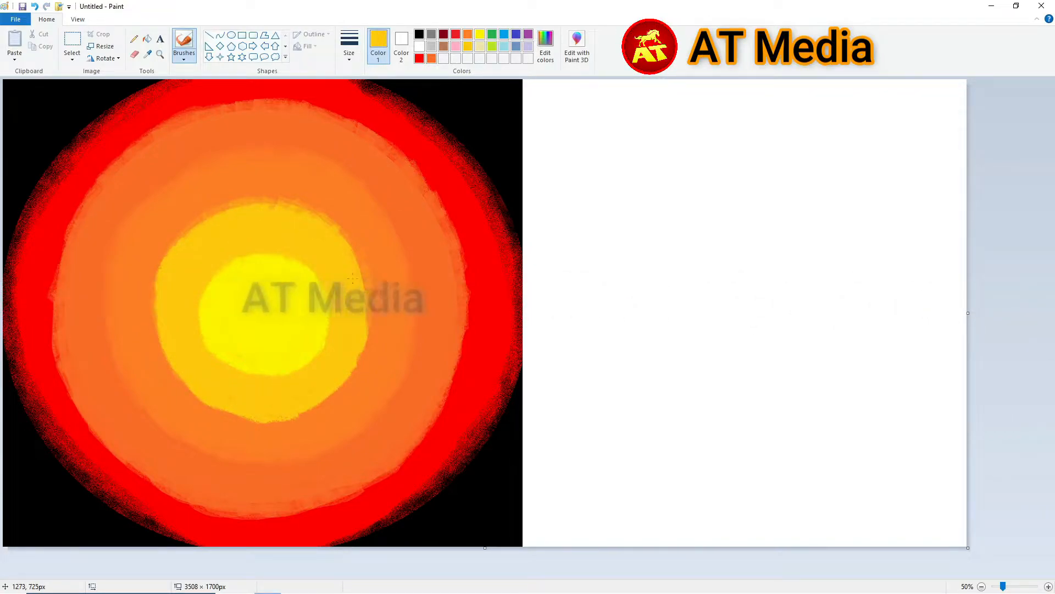
left_click(419, 34)
left_click(220, 35)
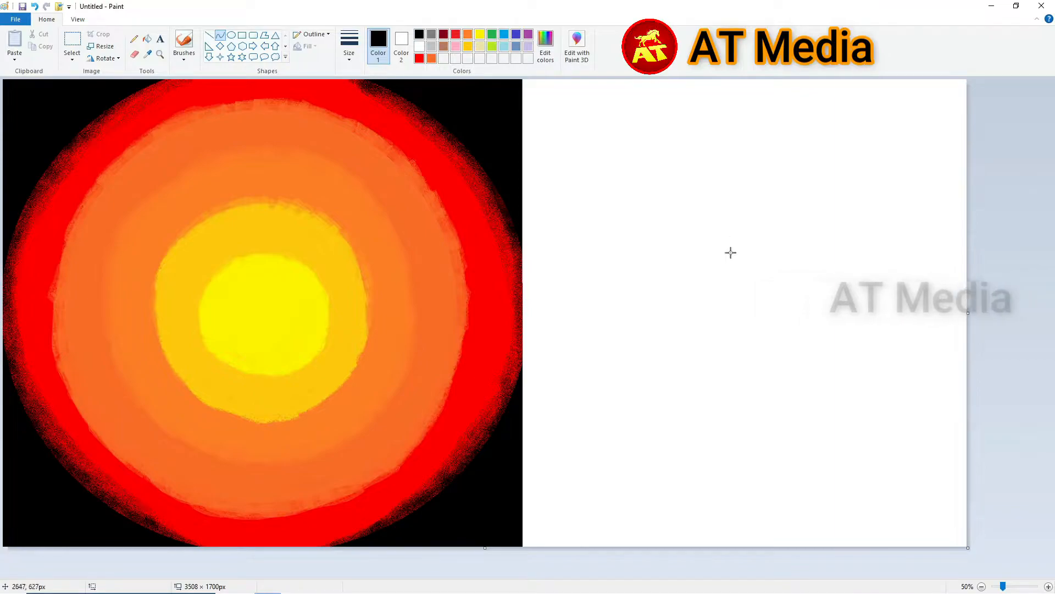
- Draw the ear's outer curves, joining a second curve and bending it downward
scroll(638, 182, "up", 1)
mouse_move(594, 370)
left_mouse_down()
mouse_move(561, 392)
mouse_move(584, 332)
left_mouse_up()
scroll(584, 332, "down", 3)
left_click_drag(561, 147, 720, 241)
left_click(615, 123)
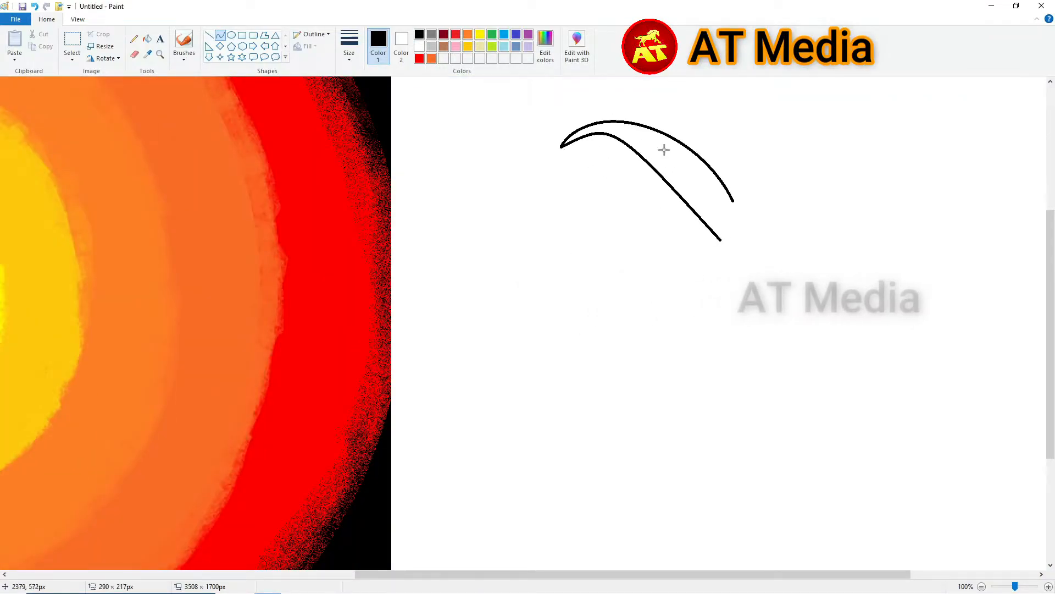
left_click(706, 146)
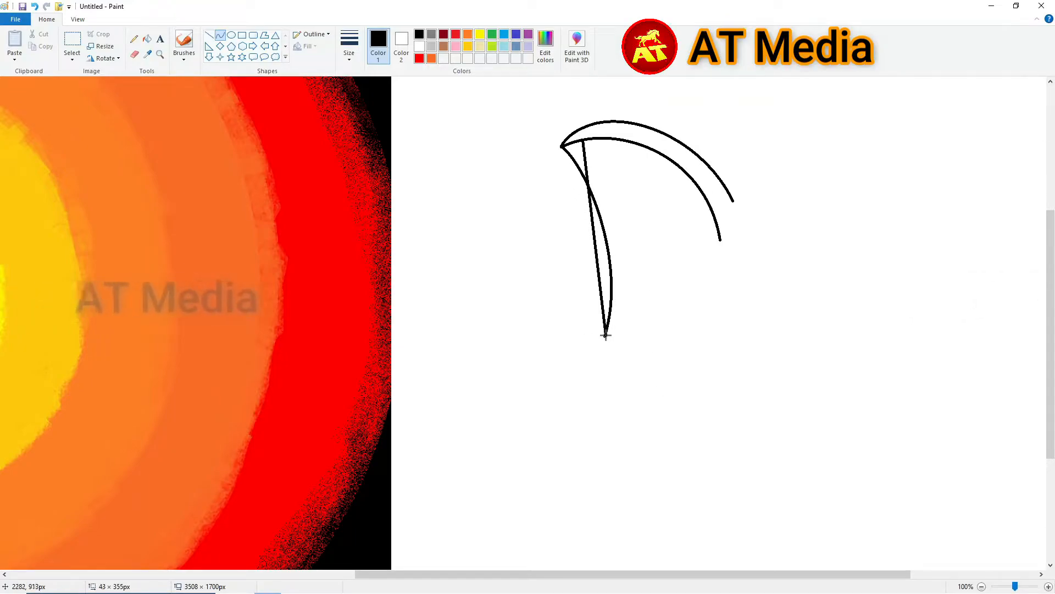
left_click_drag(720, 241, 730, 441)
left_click_drag(726, 300, 737, 286)
left_click_drag(717, 352, 680, 338)
- Add more bent curves running down from the ear toward the trunk
left_click_drag(496, 575, 599, 575)
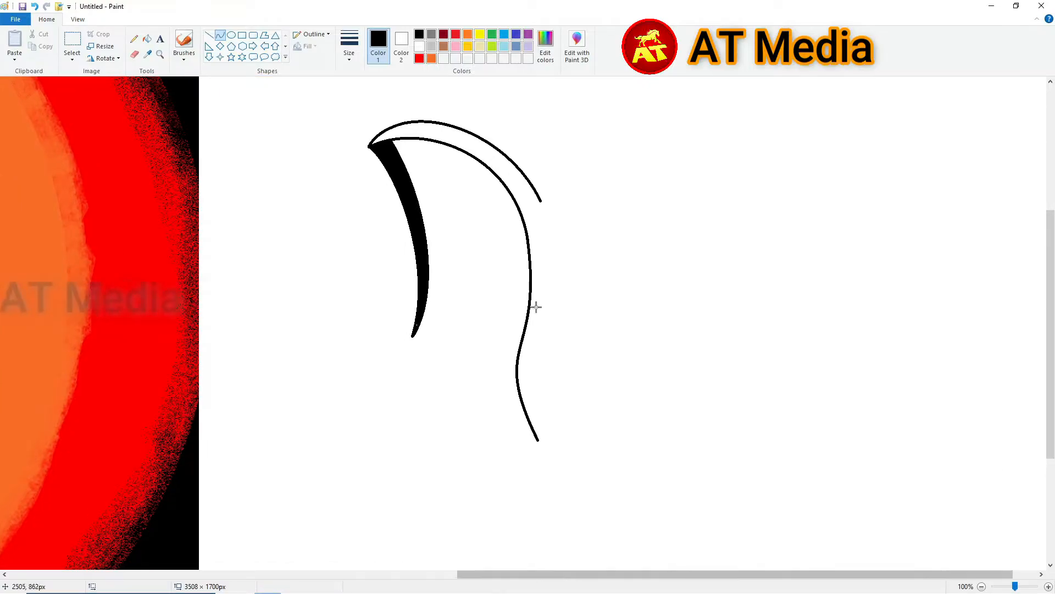
left_click_drag(541, 201, 554, 433)
left_click_drag(556, 279, 577, 278)
left_click_drag(541, 357, 513, 354)
scroll(519, 330, "down", 4)
left_click_drag(538, 239, 614, 471)
left_click_drag(553, 280, 543, 271)
mouse_move(611, 352)
left_mouse_down()
mouse_move(682, 323)
mouse_move(689, 305)
left_mouse_up()
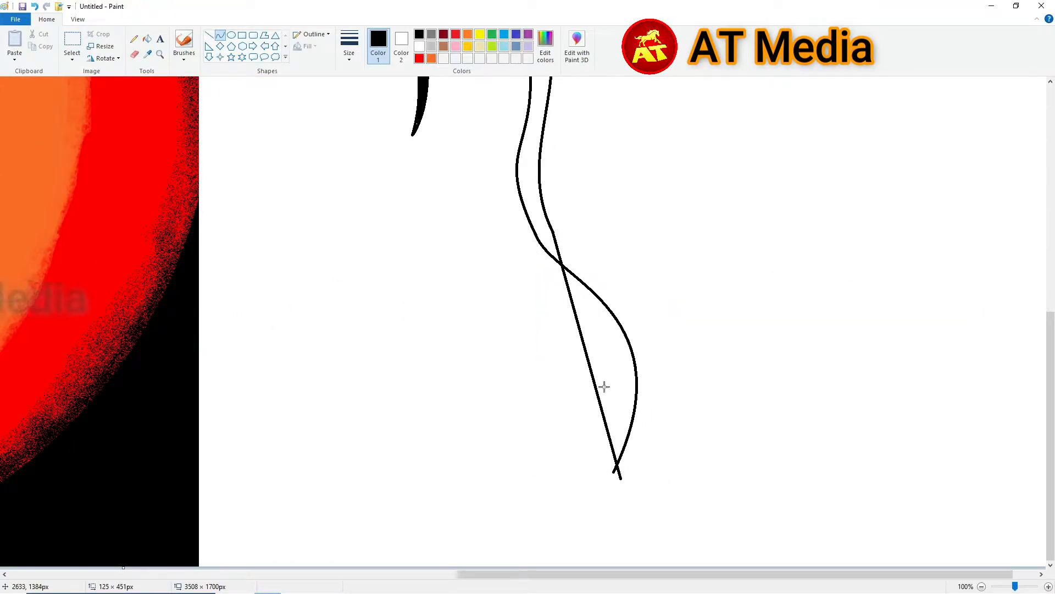
scroll(711, 309, "down", 1)
- Select part of the ear drawing and move it up into place
left_click(72, 40)
left_click_drag(610, 188, 799, 506)
left_click_drag(714, 352, 698, 256)
left_click(891, 246)
scroll(666, 262, "up", 1)
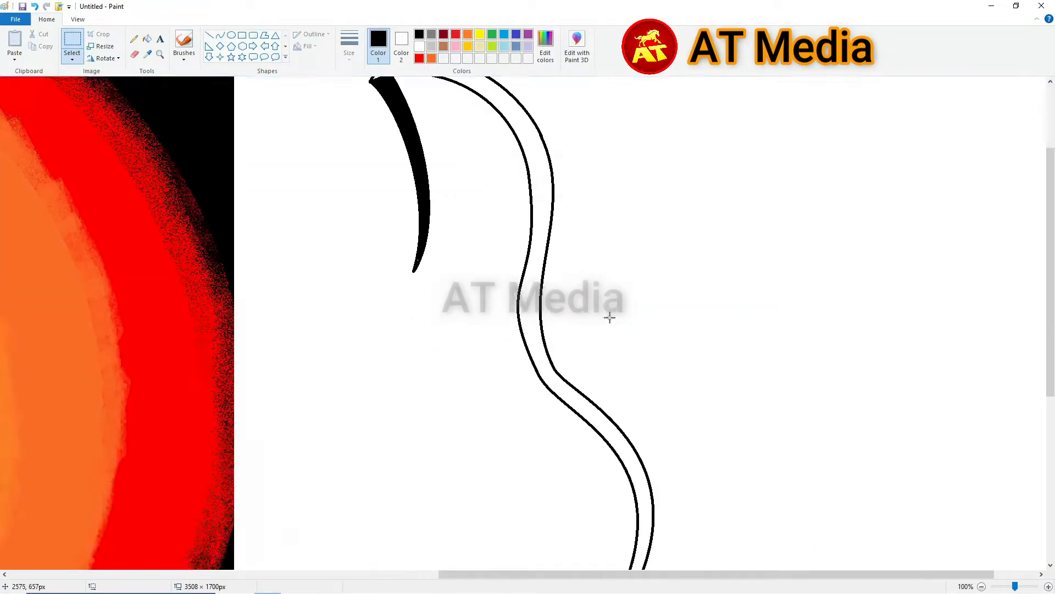
scroll(572, 286, "down", 3)
scroll(538, 252, "down", 4)
mouse_move(617, 282)
left_mouse_down()
mouse_move(662, 377)
mouse_move(733, 387)
mouse_move(716, 405)
left_mouse_up()
- Draw two more curves and fill the snake-shaped outline black
left_click(221, 35)
left_click_drag(632, 313, 585, 323)
left_click_drag(638, 379, 595, 431)
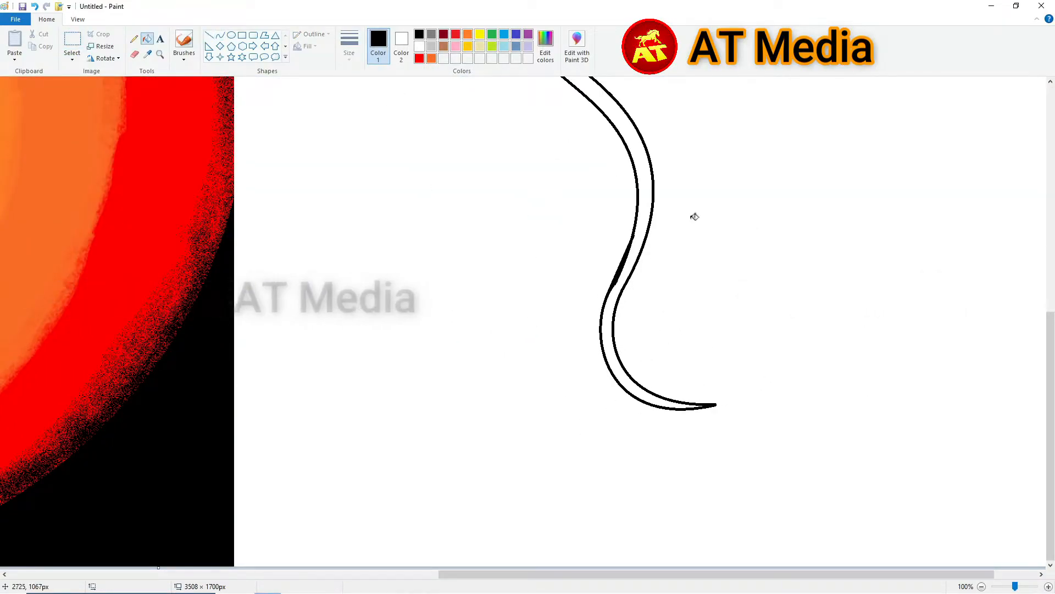
left_click(646, 199)
scroll(645, 200, "up", 5)
- Draw two bent inner-ear curves inside the ear
left_click_drag(687, 574, 734, 574)
left_click(221, 35)
left_click_drag(353, 221, 412, 428)
left_click_drag(409, 330, 454, 324)
left_click_drag(353, 222, 411, 428)
left_click_drag(393, 325, 426, 301)
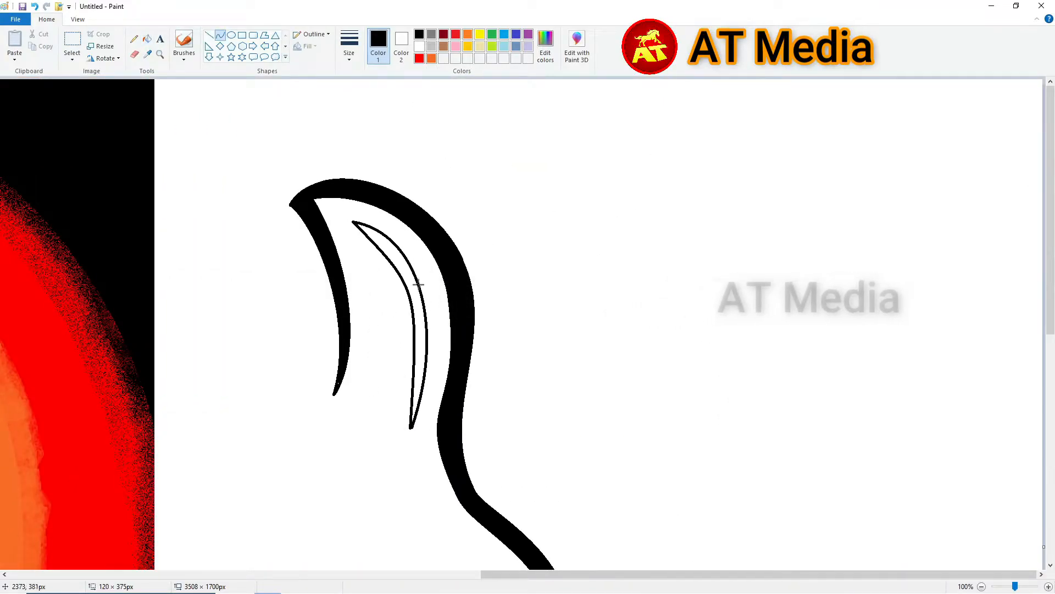
- Fill the sliver between the inner-ear curves and the small crescent black
left_click(147, 38)
left_click(381, 229)
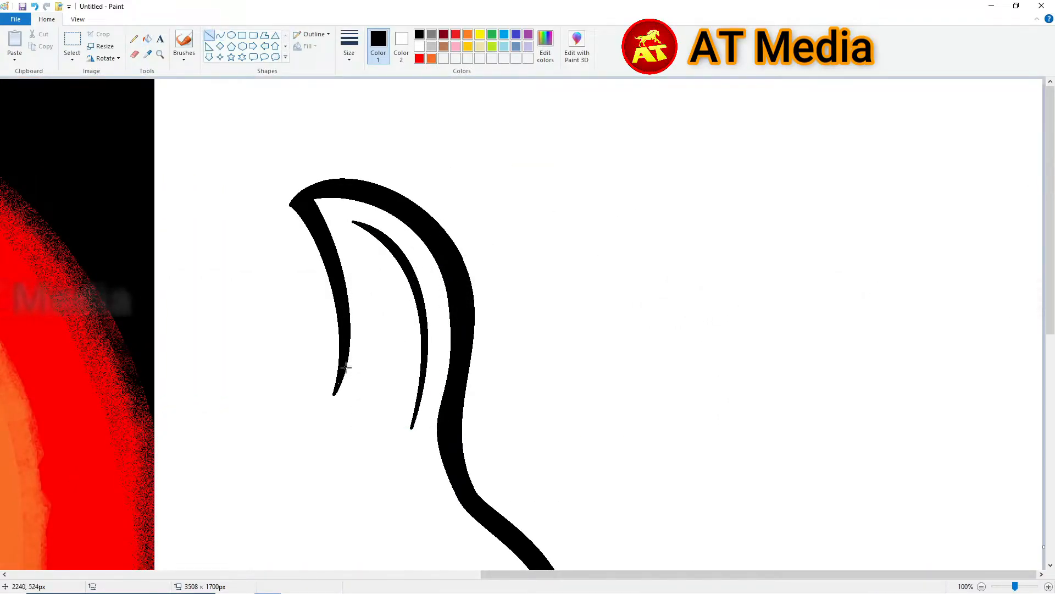
scroll(413, 207, "down", 4)
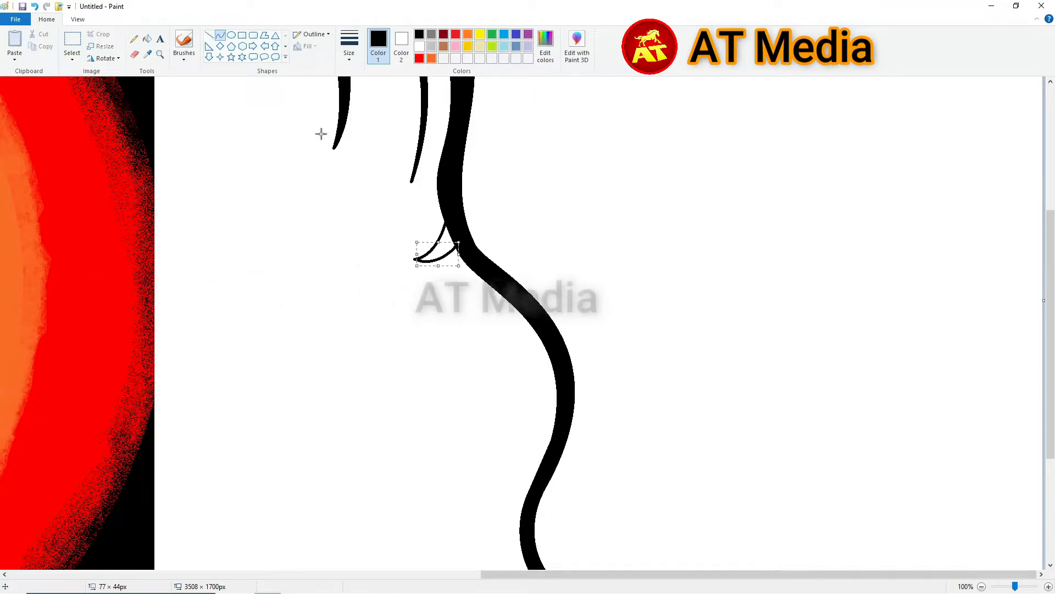
left_click(147, 39)
left_click(442, 254)
scroll(303, 83, "up", 4)
left_click(147, 39)
left_click(434, 510)
scroll(494, 464, "down", 2)
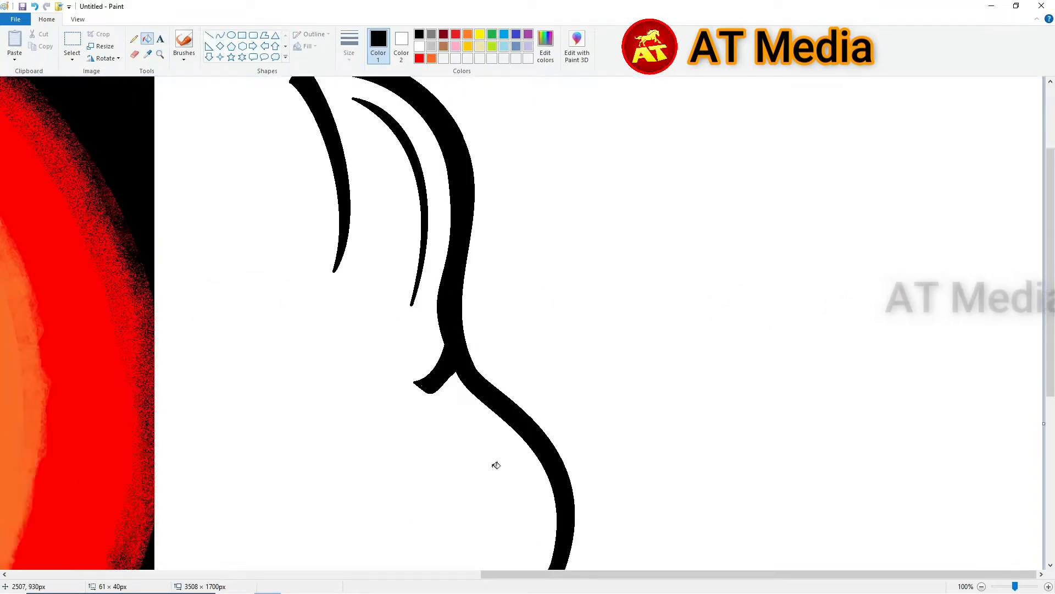
scroll(466, 198, "down", 1)
- Draw the trunk edge as an S-curve, discarding a stray straight line
left_click(220, 35)
scroll(330, 275, "up", 1)
left_click_drag(381, 575, 857, 575)
scroll(597, 206, "down", 6)
left_click_drag(614, 259, 615, 207)
key("ctrl+z")
mouse_move(589, 427)
left_mouse_down()
mouse_move(627, 154)
mouse_move(613, 113)
left_mouse_up()
left_click_drag(591, 374, 538, 372)
mouse_move(633, 275)
left_mouse_down()
mouse_move(714, 301)
mouse_move(703, 300)
left_mouse_up()
left_click_drag(660, 269, 666, 288)
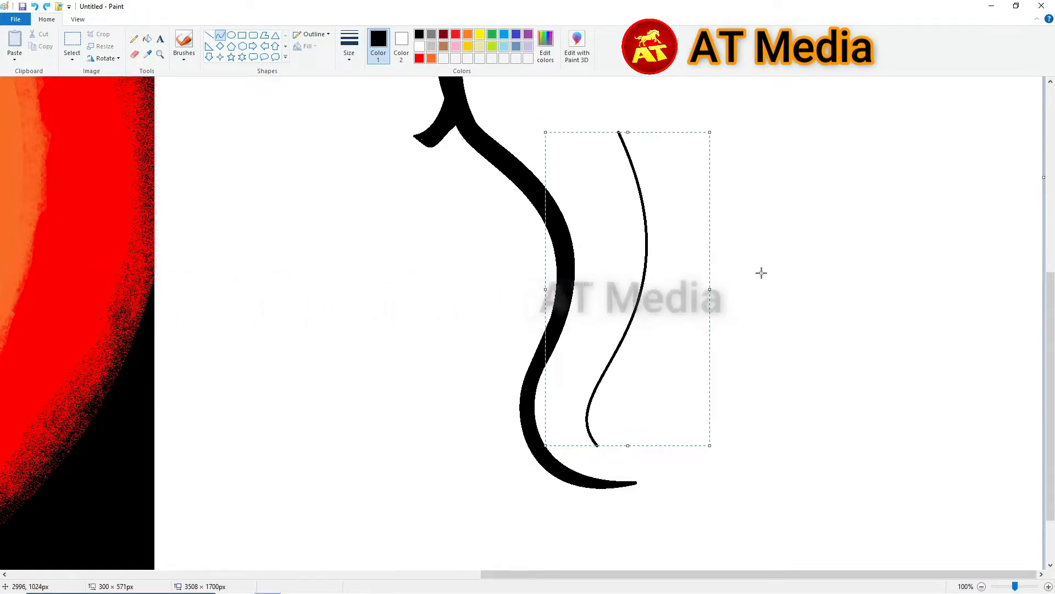
- Draw and commit another curve rising from the S-curve's end
scroll(761, 273, "up", 2)
scroll(654, 247, "up", 1)
left_click_drag(618, 380, 677, 174)
left_click_drag(632, 391, 577, 401)
key("ctrl+z")
scroll(663, 330, "down", 2)
scroll(682, 275, "up", 2)
mouse_move(642, 439)
left_mouse_down()
mouse_move(707, 216)
mouse_move(778, 172)
left_mouse_up()
mouse_move(679, 341)
left_mouse_down()
mouse_move(622, 361)
mouse_move(608, 342)
left_mouse_up()
left_click_drag(673, 242, 635, 229)
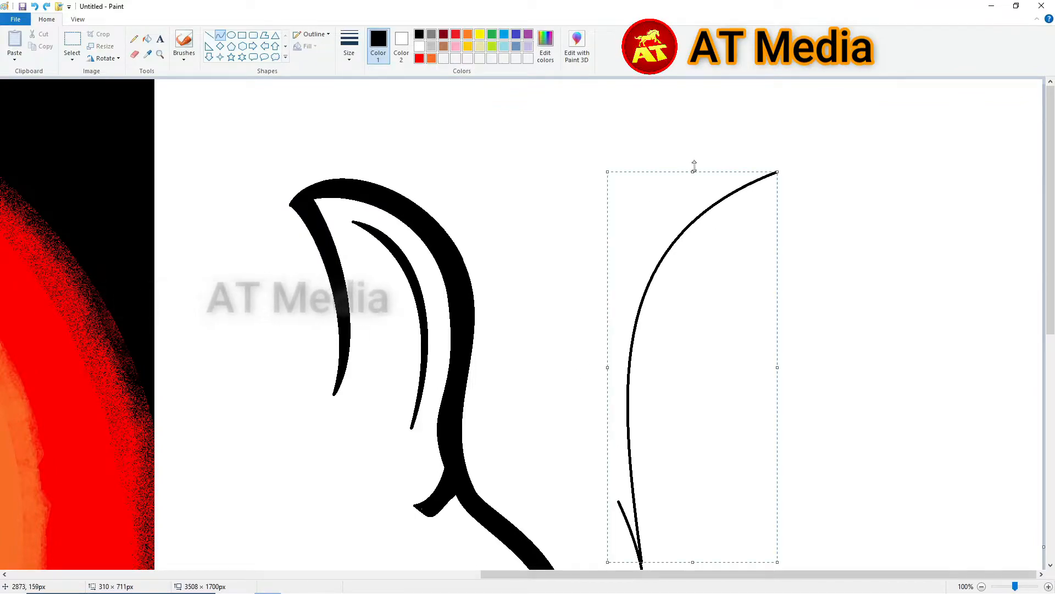
left_click(684, 160)
- Draw an arc, fill it black, whiten its overshooting tail, and extend a line from it
left_click_drag(718, 208, 885, 244)
left_click_drag(798, 219, 782, 172)
left_click(431, 36)
left_click(147, 39)
right_click(772, 174)
left_click(419, 34)
left_click(782, 188)
left_click(220, 35)
left_click_drag(885, 245, 687, 314)
scroll(700, 206, "down", 2)
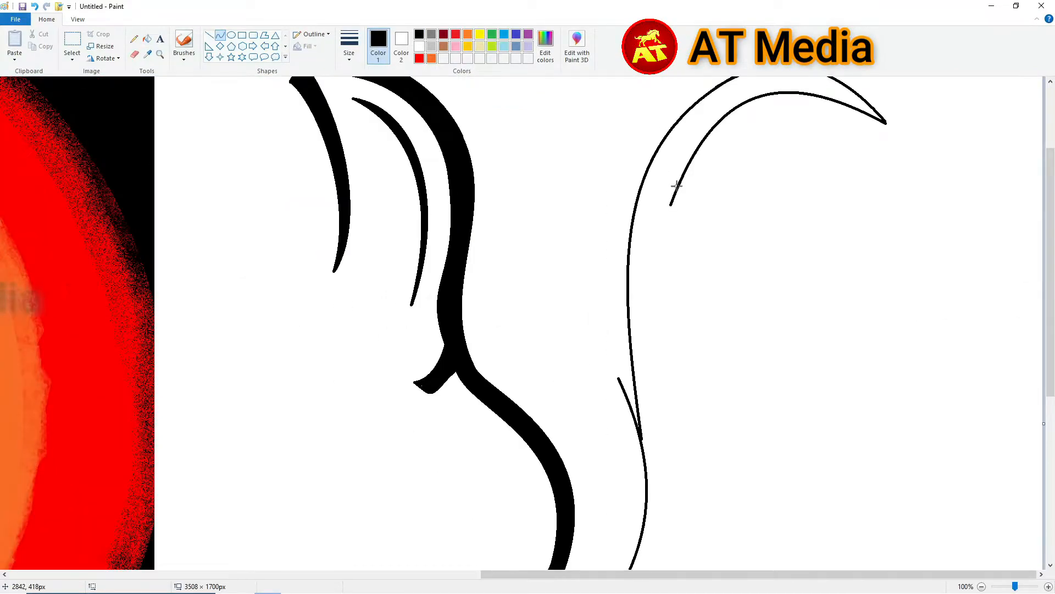
scroll(681, 322, "down", 2, "ctrl")
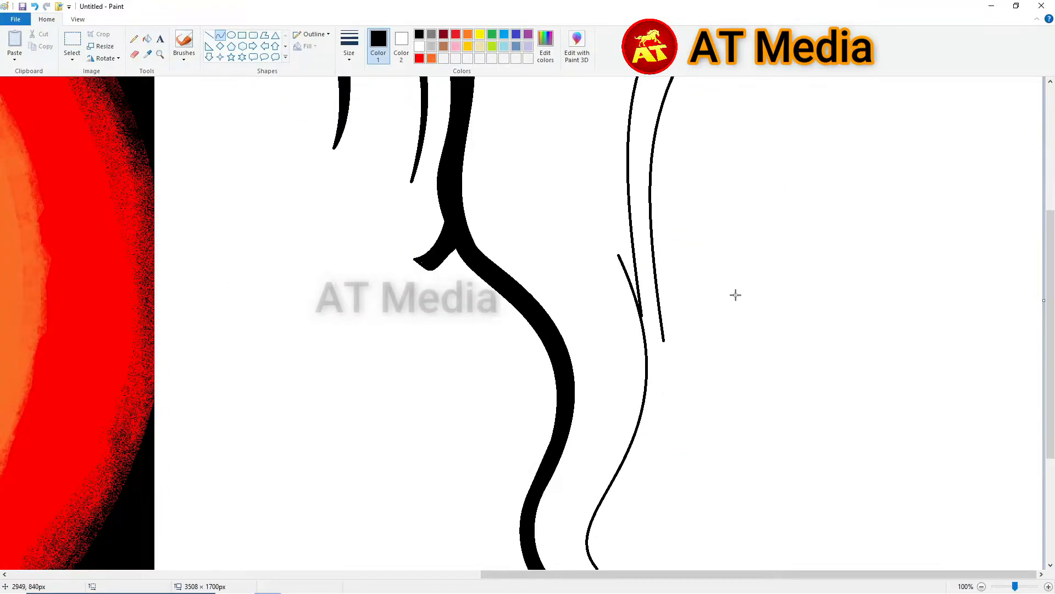
scroll(609, 371, "up", 1, "ctrl")
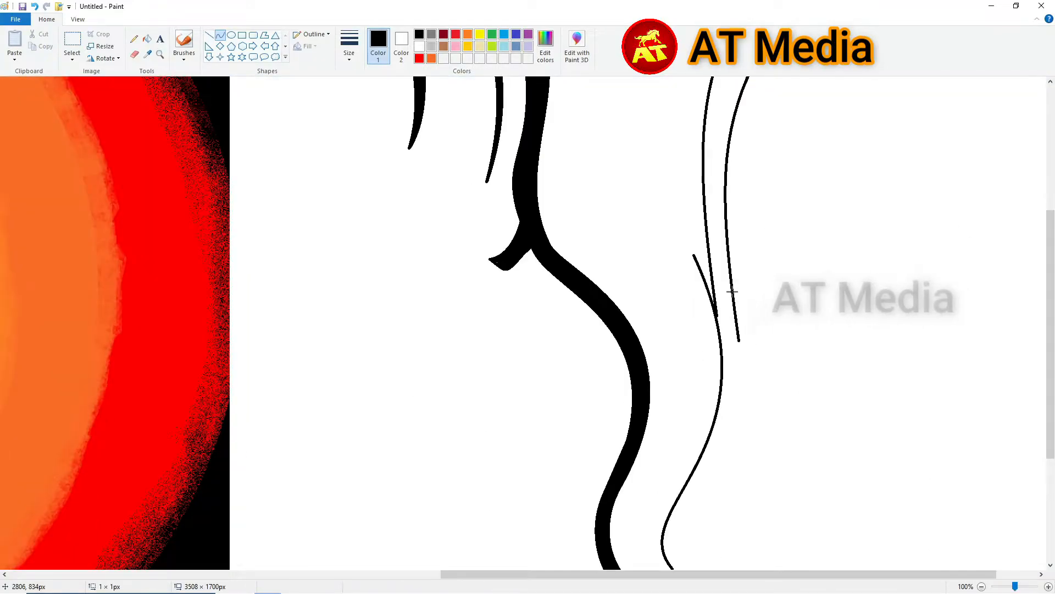
- Lasso and delete the stray curves on the right
scroll(816, 276, "down", 1, "ctrl")
left_click(72, 55)
left_click(99, 96)
mouse_move(752, 368)
left_mouse_down()
mouse_move(822, 233)
mouse_move(750, 352)
left_mouse_up()
key("Delete")
left_click_drag(804, 166, 780, 216)
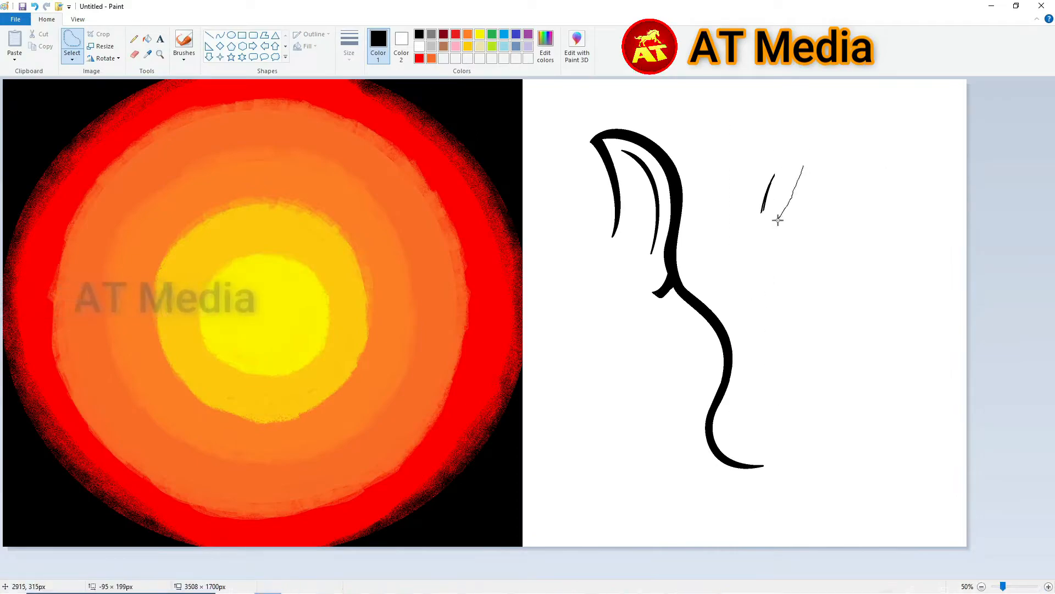
- Copy the ear-and-trunk outline, flip it horizontally, and place it transparently to the right
left_click_drag(615, 116, 609, 117)
key("ctrl+c")
key("ctrl+v")
left_click(103, 59)
left_click(112, 125)
left_click_drag(126, 181, 644, 206)
left_click(70, 57)
left_click(99, 165)
mouse_move(692, 318)
left_mouse_down()
mouse_move(838, 316)
mouse_move(826, 327)
mouse_move(484, 330)
mouse_move(542, 360)
mouse_move(507, 400)
left_mouse_up()
key("Right")
key("Right")
key("Right")
key("Right")
key("Right")
key("Right")
key("Right")
key("Right")
key("Right")
key("Right")
key("Right")
key("Right")
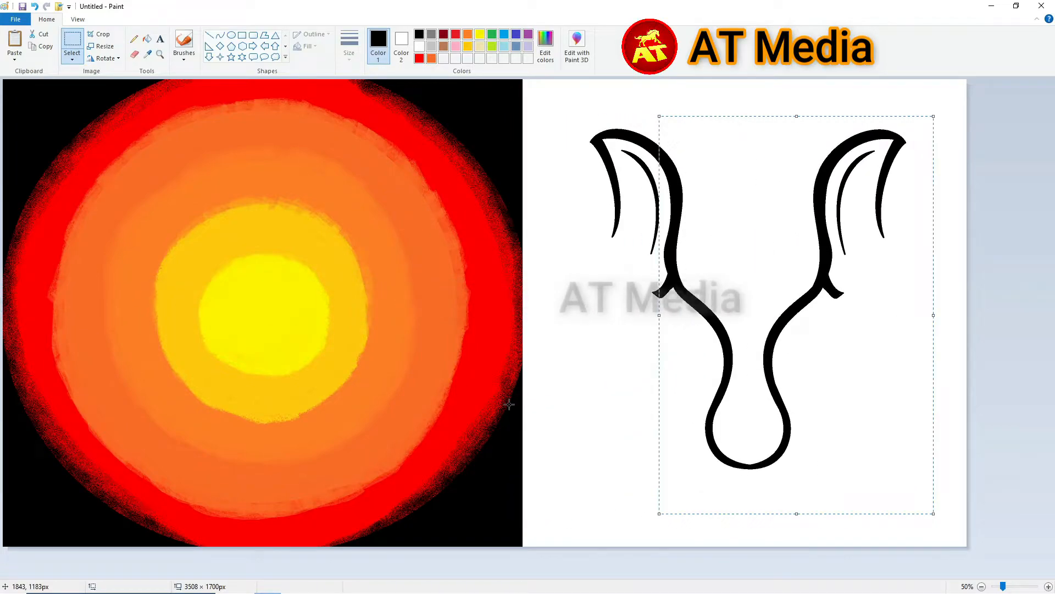
- Cut across the trunk with a white line and fill the lower trunk white
scroll(505, 429, "up", 1)
left_click_drag(471, 574, 946, 573)
scroll(945, 572, "down", 5)
left_click(209, 35)
left_click(419, 46)
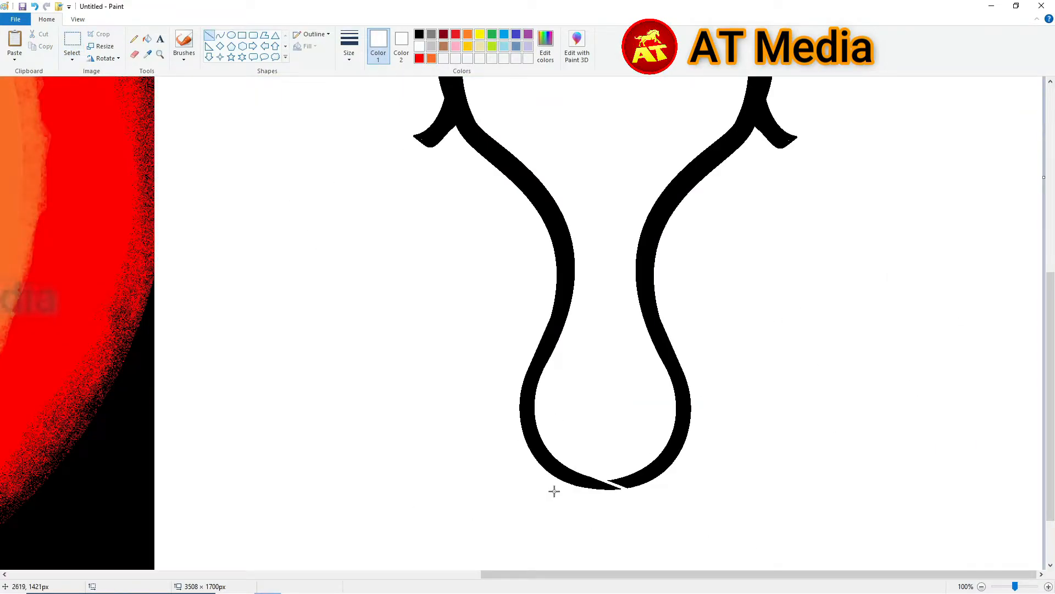
scroll(699, 336, "up", 2)
left_click(147, 39)
left_click(649, 429)
scroll(649, 429, "down", 2)
- Redraw the thin trunk curve in black, replacing a misplaced attempt
left_click(420, 35)
left_click(220, 35)
mouse_move(637, 271)
left_mouse_down()
mouse_move(575, 419)
mouse_move(586, 419)
left_mouse_up()
left_click(549, 364)
key("ctrl+z")
left_click(635, 330)
left_click(581, 369)
- Close the trunk tip with a curve and fill it black
left_click(593, 438)
left_click(147, 39)
left_click(647, 288)
scroll(648, 288, "up", 2)
- Draw the left eye's outline as a closed arc with the Curve tool
left_click(209, 35)
left_click_drag(516, 361, 550, 347)
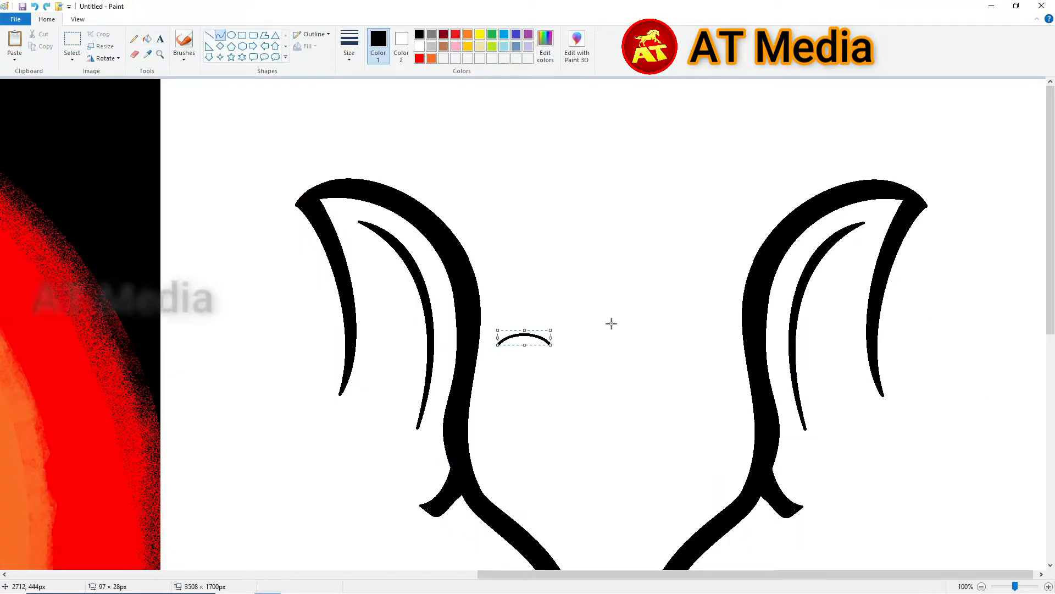
left_click(611, 323)
left_click(515, 363)
left_click(537, 367)
- Add a round pupil inside the eye with the Oval tool and fill it black
left_click(600, 385)
scroll(599, 385, "up", 1)
left_click(231, 35)
left_click_drag(353, 226, 400, 274)
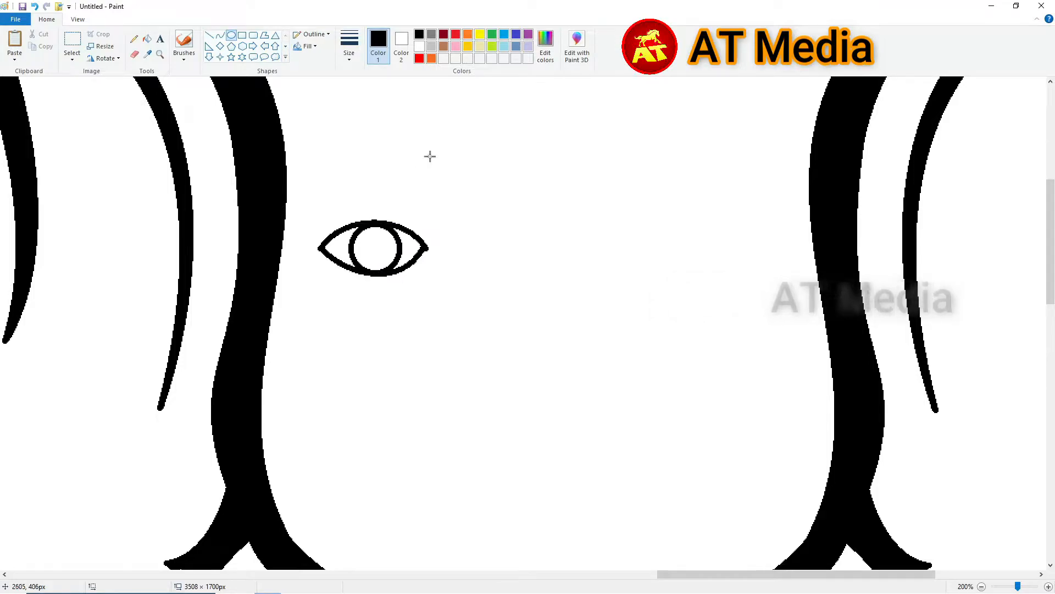
left_click(430, 157)
left_click(148, 39)
- Paint a white brush highlight dot on the pupil
left_click(376, 248)
left_click(419, 46)
left_click(184, 51)
left_click(122, 77)
left_click(385, 236)
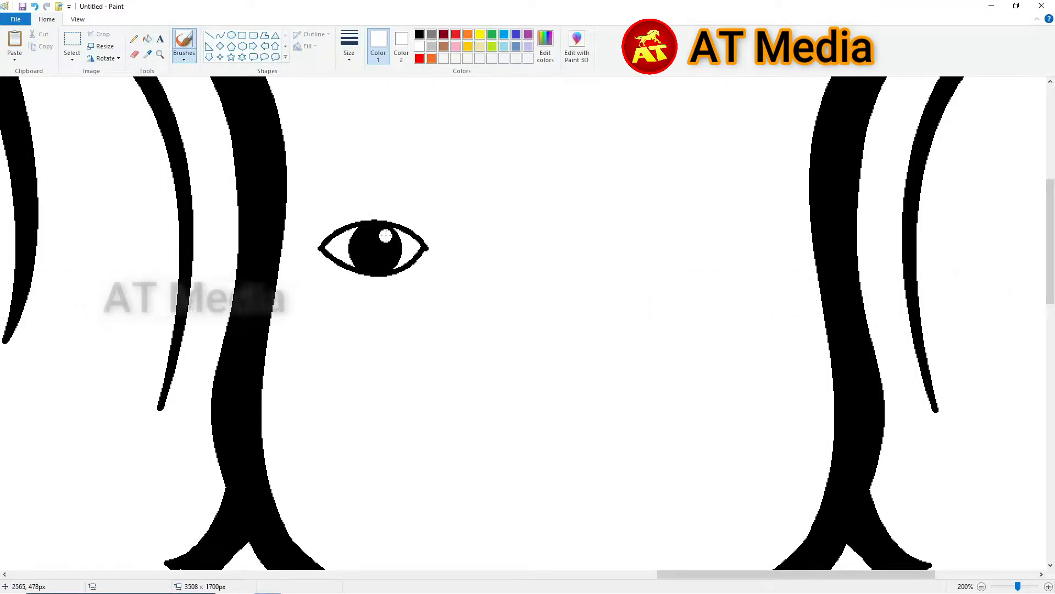
- Draw a small curved black eyelash at the eye's left
left_click(221, 35)
left_click(419, 34)
left_click_drag(314, 226, 339, 230)
left_click(324, 233)
left_click(325, 233)
left_click(339, 186)
- Copy the finished eye and paste the duplicate to the right
scroll(318, 243, "up", 1)
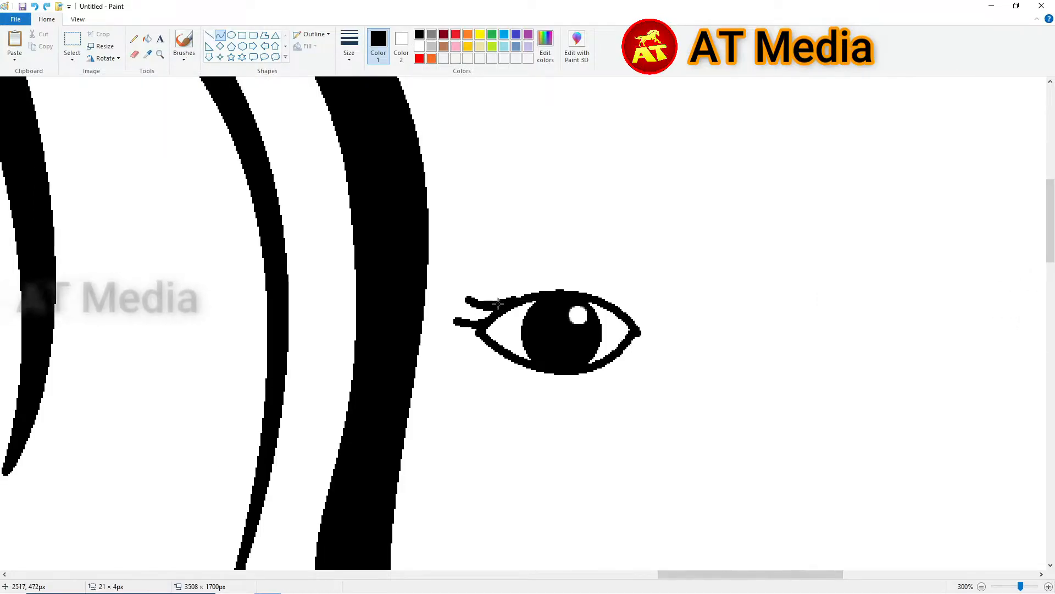
scroll(497, 299, "down", 1)
left_click(72, 39)
left_click_drag(455, 280, 299, 205)
key("ctrl+c")
key("ctrl+v")
left_click_drag(97, 123, 473, 254)
- Flip the pasted eye horizontally and align both eyes side by side
left_click(106, 58)
left_click(106, 122)
key("Right")
left_click_drag(451, 297, 297, 209)
key("Right")
left_click(577, 337)
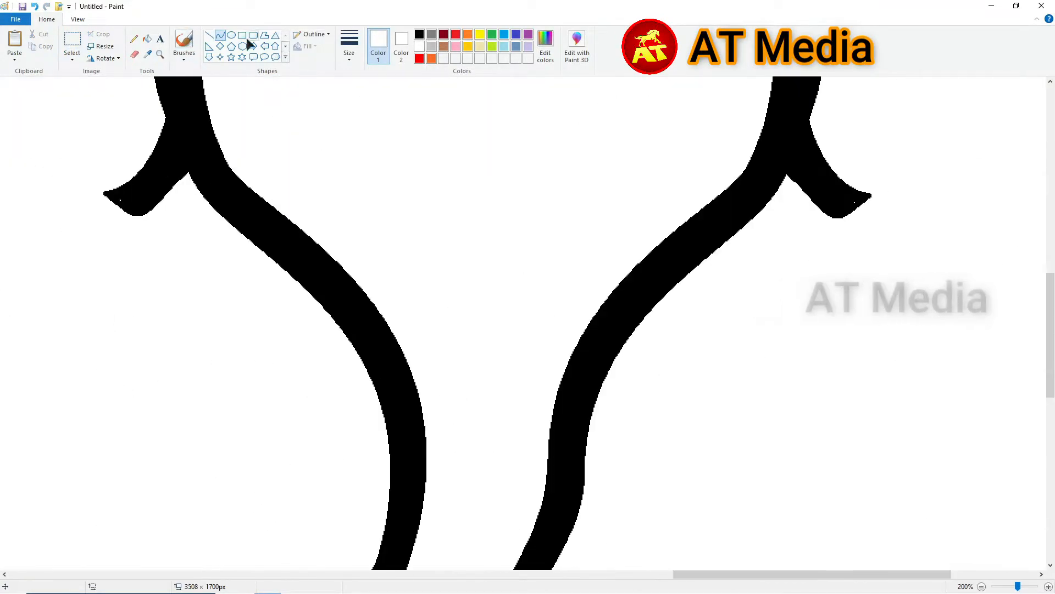
- Draw the two curved edges of the left tusk beside the trunk
left_click_drag(231, 385, 299, 283)
left_click_drag(270, 341, 331, 314)
left_click_drag(308, 358, 319, 365)
left_click_drag(622, 341, 698, 477)
- Draw the right tusk's two curved edges, redoing misplaced curves
left_click_drag(657, 410, 638, 428)
left_click_drag(647, 307, 704, 484)
key("ctrl+z")
key("ctrl+z")
left_click_drag(615, 359, 689, 464)
mouse_move(638, 324)
left_mouse_down()
mouse_move(683, 443)
mouse_move(706, 467)
left_mouse_up()
left_click_drag(659, 402, 633, 405)
left_click_drag(711, 467, 670, 289)
left_click_drag(684, 378, 670, 373)
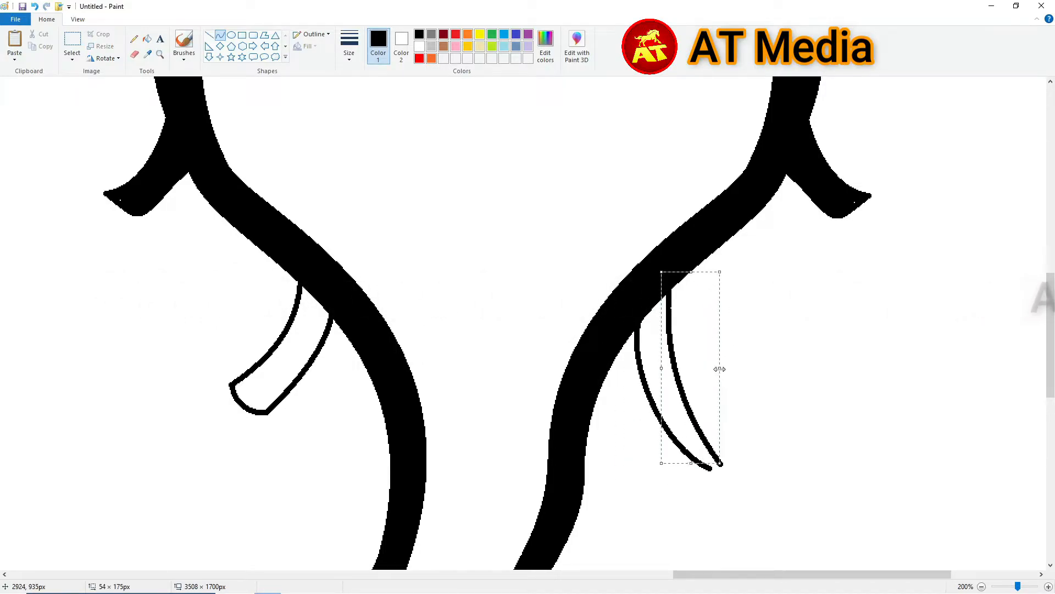
key("ctrl+z")
key("ctrl+z")
left_click_drag(632, 331, 734, 446)
left_click_drag(673, 386, 652, 406)
left_click_drag(734, 445, 663, 296)
left_click_drag(686, 363, 669, 376)
- Fill both the left and right tusks black
left_click(146, 39)
left_click(297, 352)
left_click(672, 345)
scroll(671, 344, "down", 1)
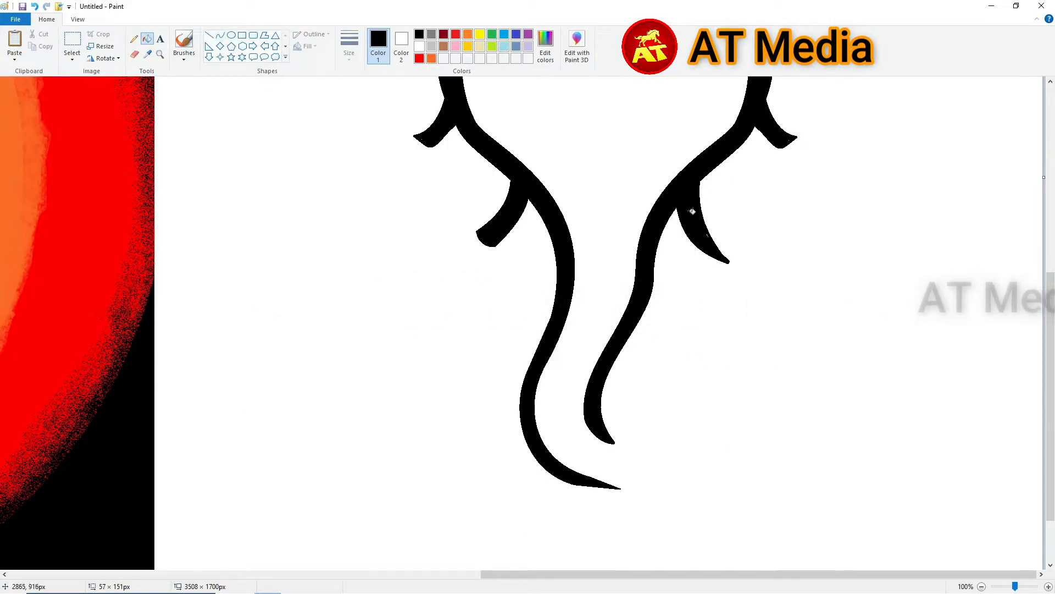
scroll(602, 193, "up", 4)
left_click(221, 35)
scroll(620, 328, "down", 1)
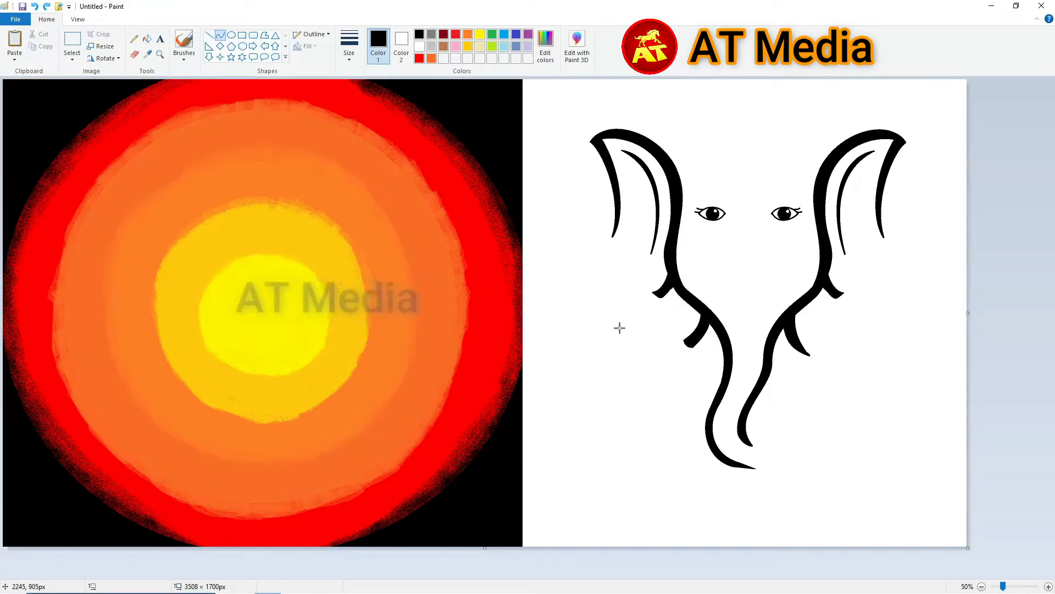
- Draw a curved arc beside the trunk and close it with a downward-bent curve
scroll(620, 328, "up", 1)
left_click_drag(544, 575, 933, 533)
scroll(693, 330, "down", 4)
mouse_move(691, 330)
left_mouse_down()
mouse_move(690, 249)
mouse_move(703, 212)
left_mouse_up()
mouse_move(694, 250)
left_mouse_down()
mouse_move(671, 245)
mouse_move(672, 261)
left_mouse_up()
scroll(708, 213, "up", 2)
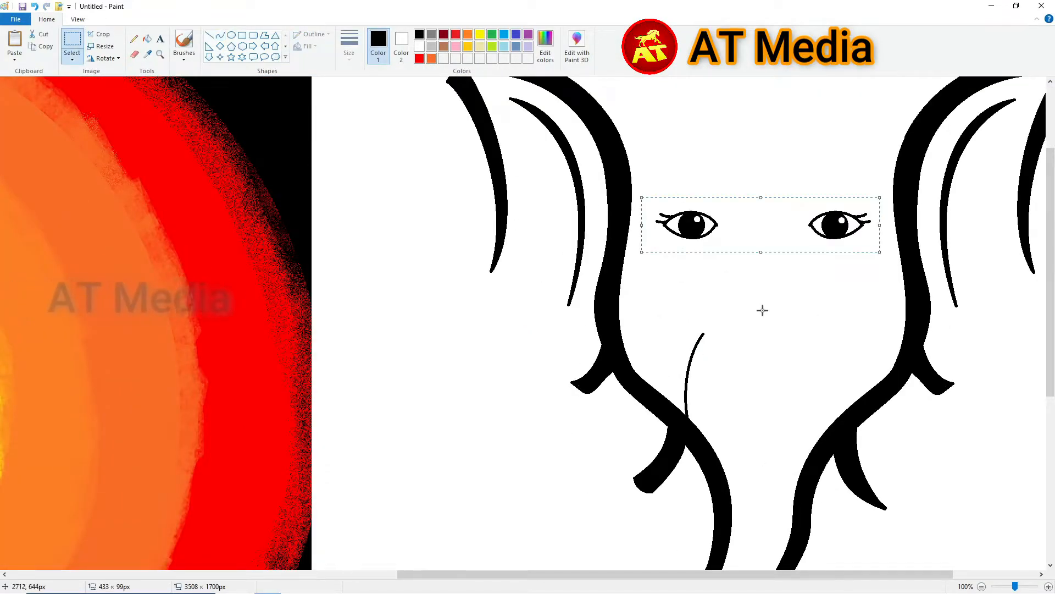
left_click_drag(710, 263, 652, 263)
left_click_drag(664, 270, 666, 281)
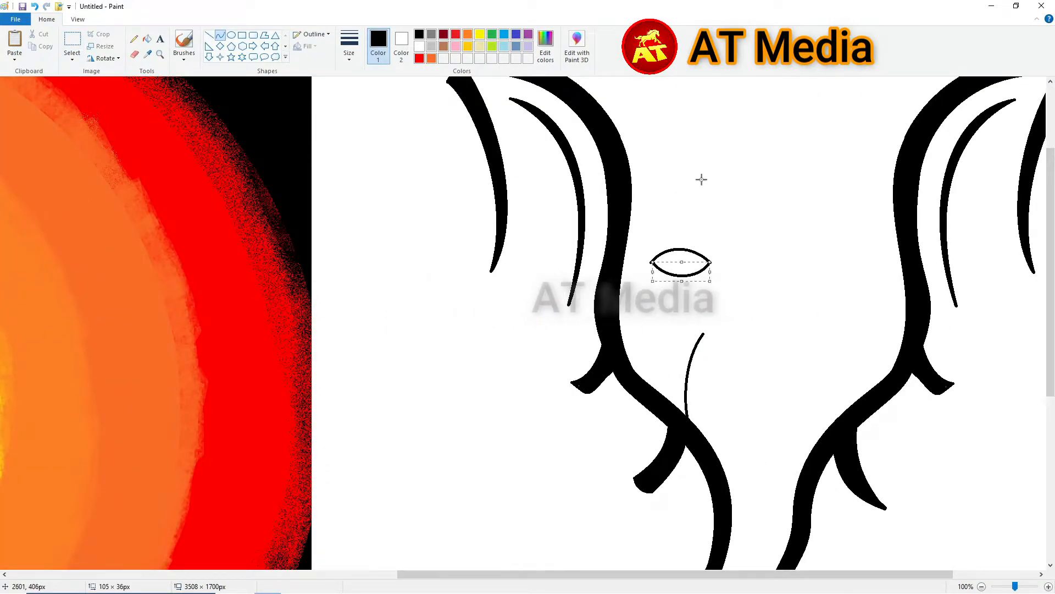
scroll(695, 211, "up", 2)
- Draw a circle with the Oval tool and fill it black
left_click(232, 34)
left_click_drag(417, 349, 495, 422)
left_click(148, 39)
left_click(456, 385)
scroll(456, 385, "down", 2)
left_click(220, 35)
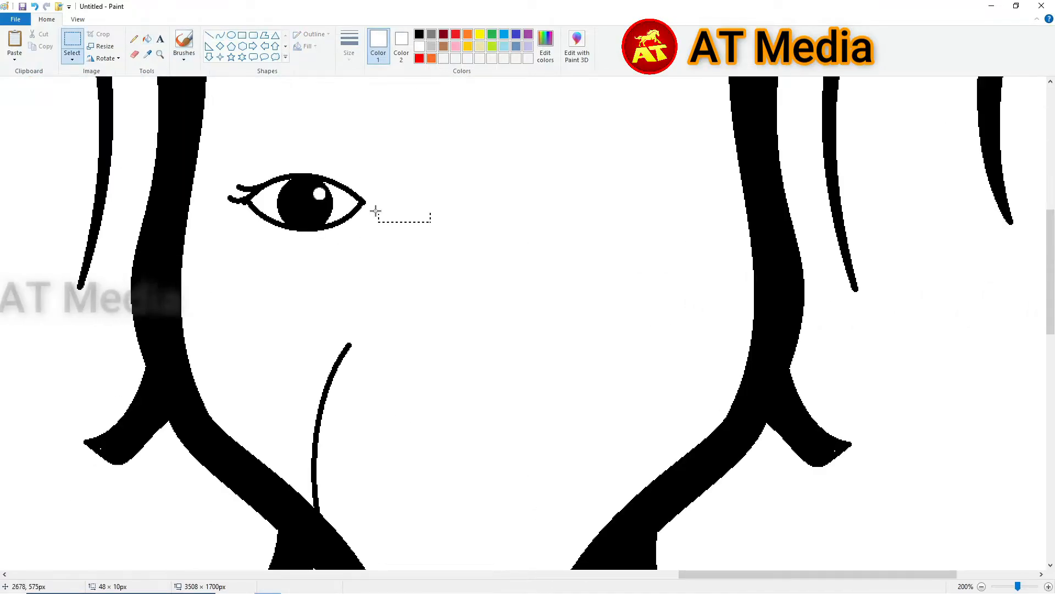
- Copy the left eye and place the duplicate on the right side
left_click_drag(224, 158, 464, 229)
key("ctrl+c")
key("ctrl+v")
left_click_drag(120, 112, 633, 211)
left_click(620, 257)
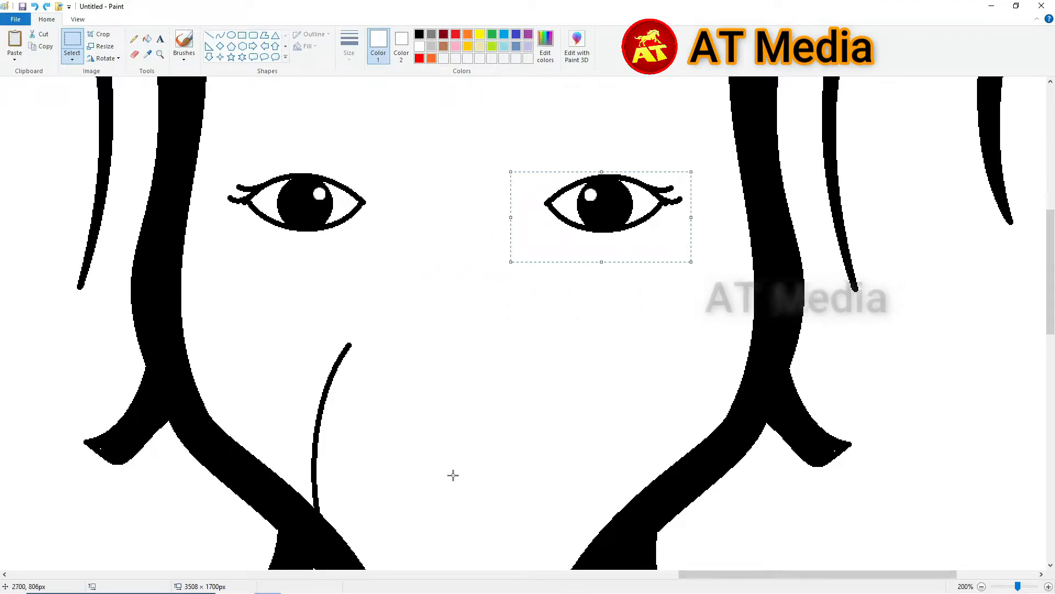
left_click(483, 299)
scroll(499, 358, "down", 5)
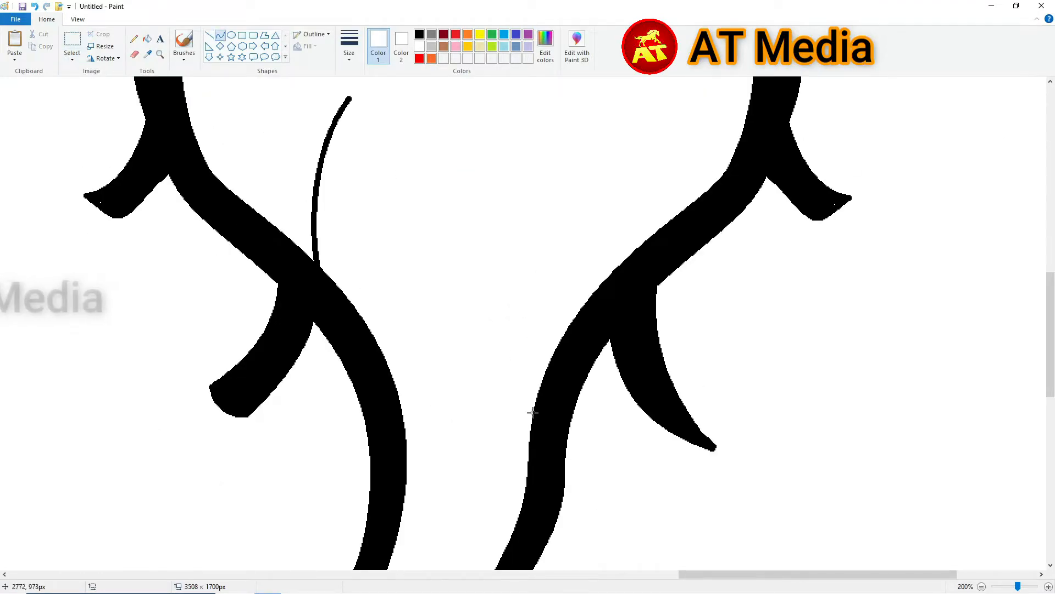
- Draw and bend a second black curve along the right-hand tusk
left_click(419, 34)
scroll(527, 341, "up", 2)
mouse_move(536, 527)
left_mouse_down()
mouse_move(544, 249)
mouse_move(534, 219)
left_mouse_up()
left_click_drag(555, 274, 580, 267)
left_click_drag(583, 330, 621, 322)
left_click_drag(535, 220, 583, 496)
left_click_drag(555, 264, 582, 237)
left_click_drag(592, 351, 625, 337)
- Fill the gaps between the tusk curves black and start a curve left of the trunk
left_click(147, 39)
left_click(589, 335)
left_click(220, 35)
mouse_move(350, 221)
left_mouse_down()
mouse_move(337, 427)
mouse_move(395, 513)
left_mouse_up()
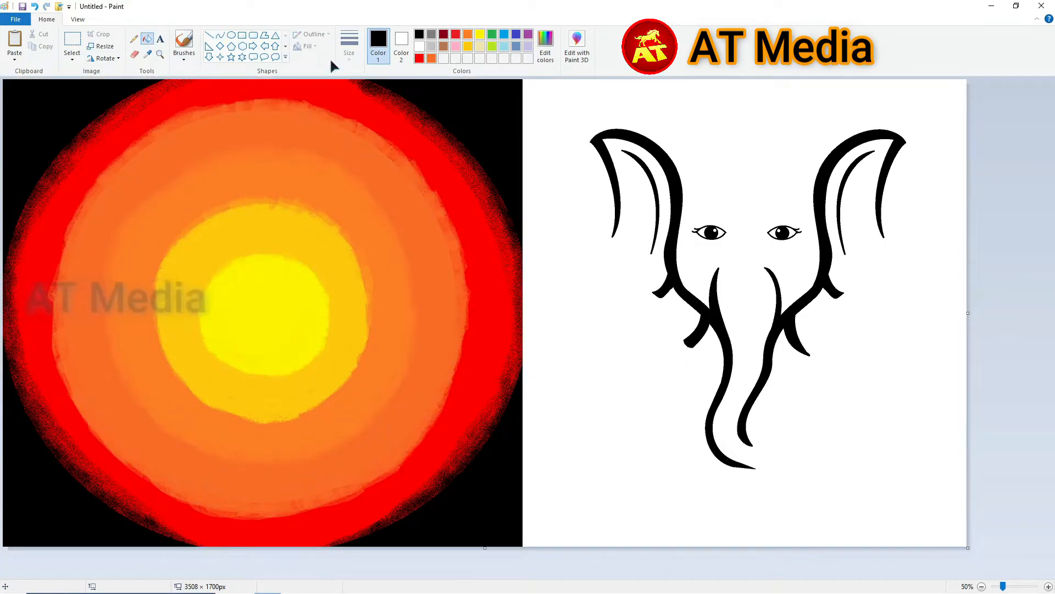
scroll(638, 469, "up", 1)
left_click_drag(531, 575, 1002, 576)
scroll(440, 165, "down", 4)
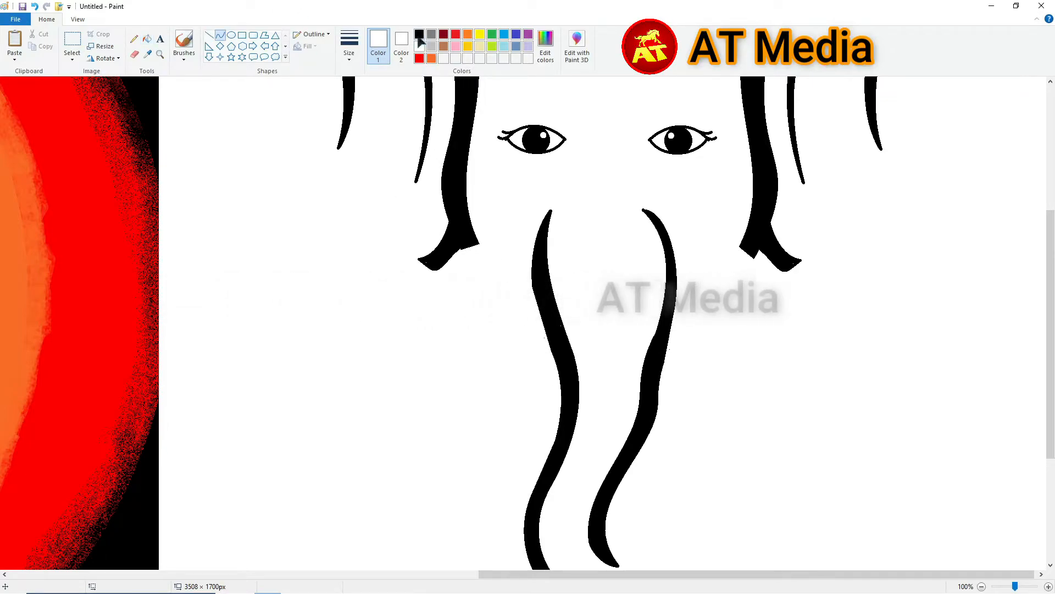
- In black, draw two parallel curved jawlines running from the tusk to the trunk
left_click(419, 36)
left_click_drag(461, 249, 542, 311)
mouse_move(483, 267)
left_mouse_down()
mouse_move(473, 279)
mouse_move(502, 316)
left_mouse_up()
left_click_drag(478, 243, 536, 293)
left_click_drag(494, 258, 490, 266)
left_click_drag(512, 279, 509, 284)
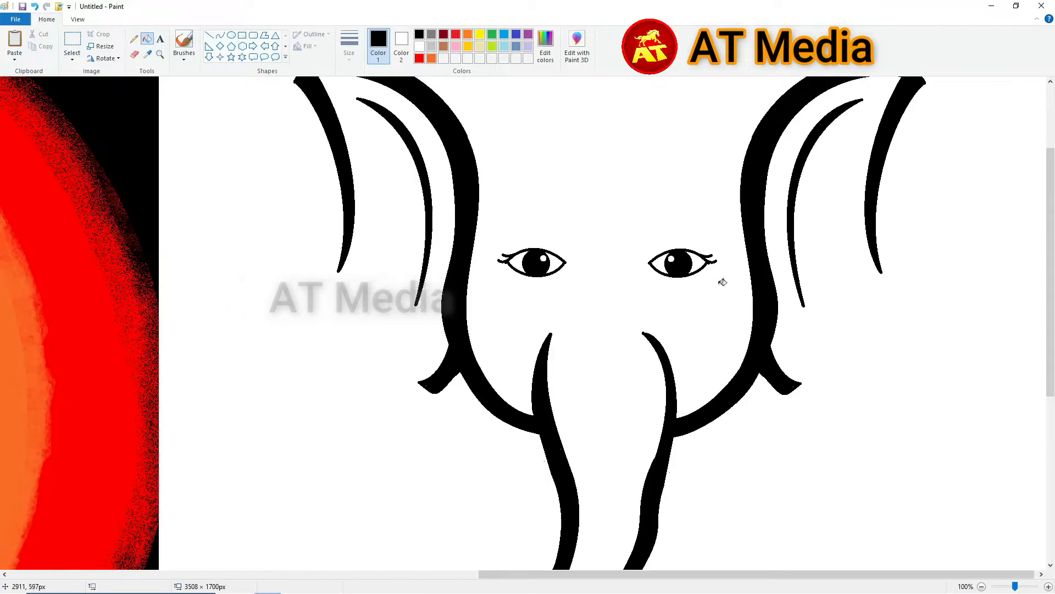
- Add a curve along the lower left cheek and cover the stray white specks with black
left_click_drag(487, 231, 711, 294)
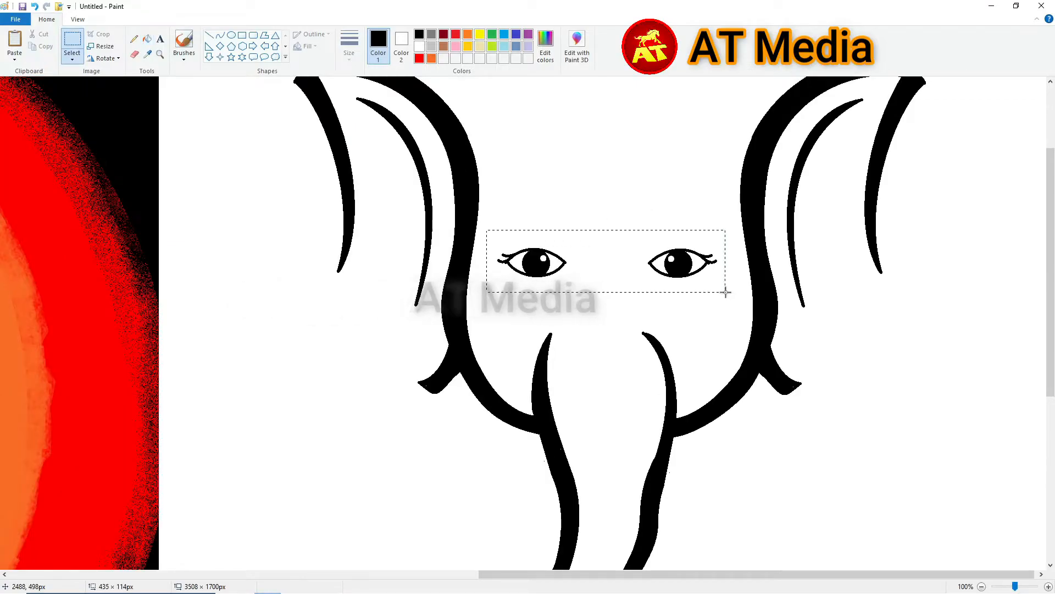
left_click(959, 398)
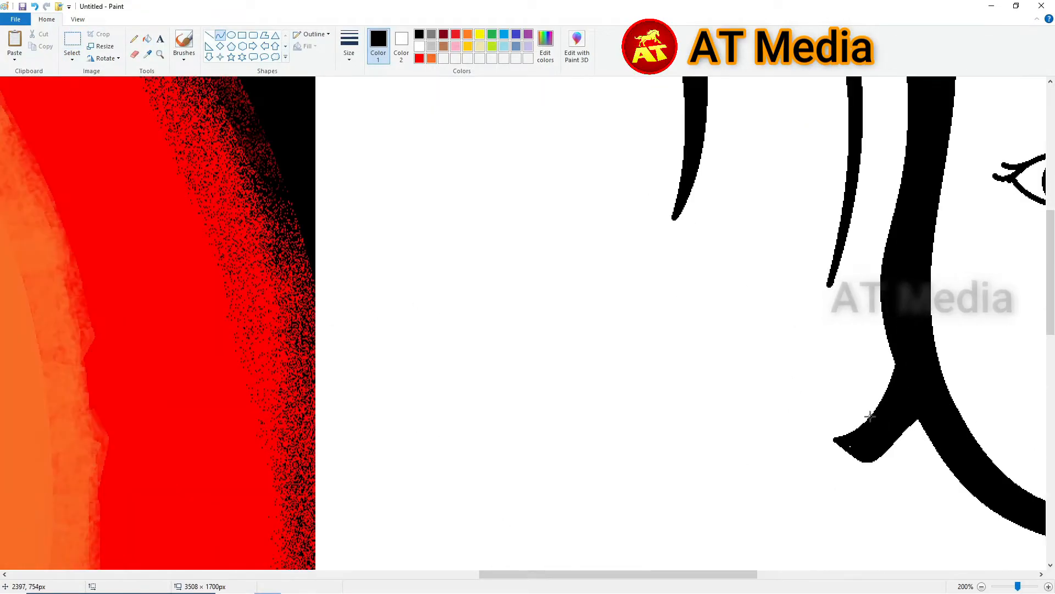
left_click_drag(839, 439, 711, 396)
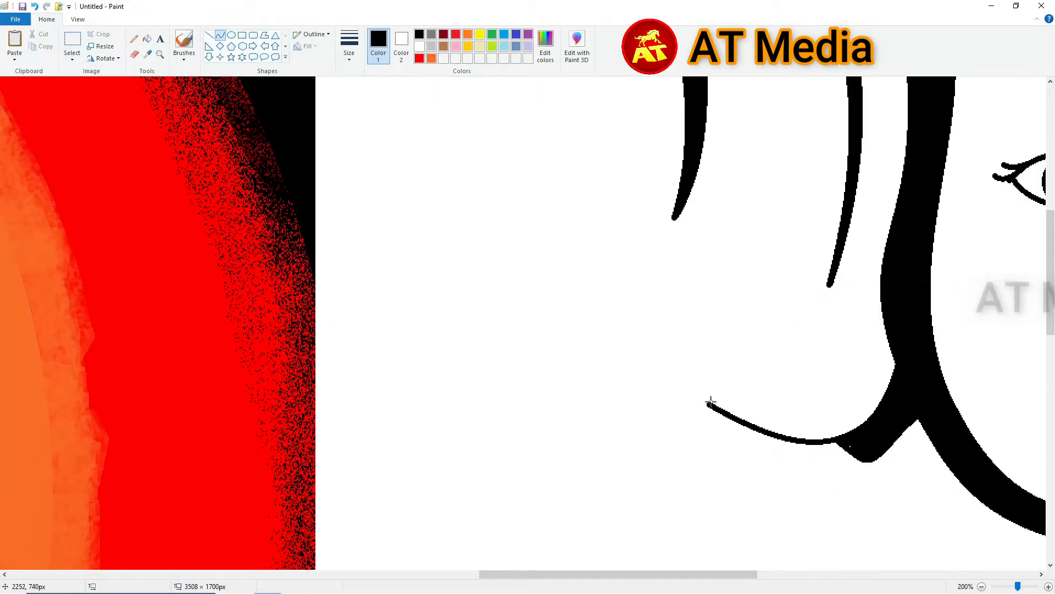
left_click_drag(706, 574, 879, 574)
left_click(209, 35)
left_click_drag(199, 446, 184, 447)
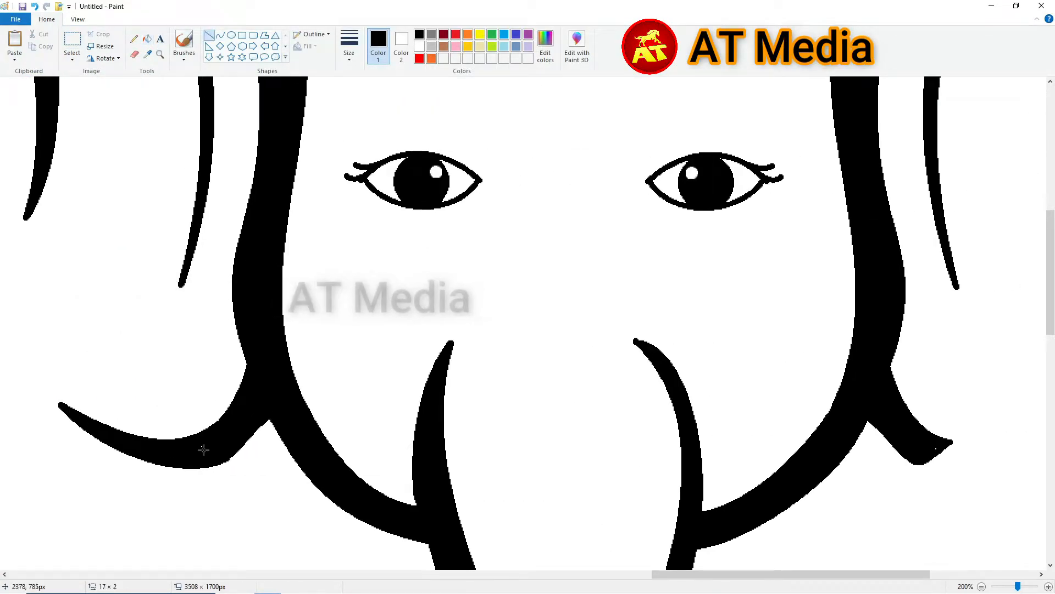
- Copy the left cheek curve and paste a duplicate onto the drawing
left_click(72, 39)
left_click_drag(45, 359, 266, 489)
key("ctrl+c")
key("ctrl+v")
left_click_drag(101, 146, 966, 446)
scroll(966, 445, "down", 1)
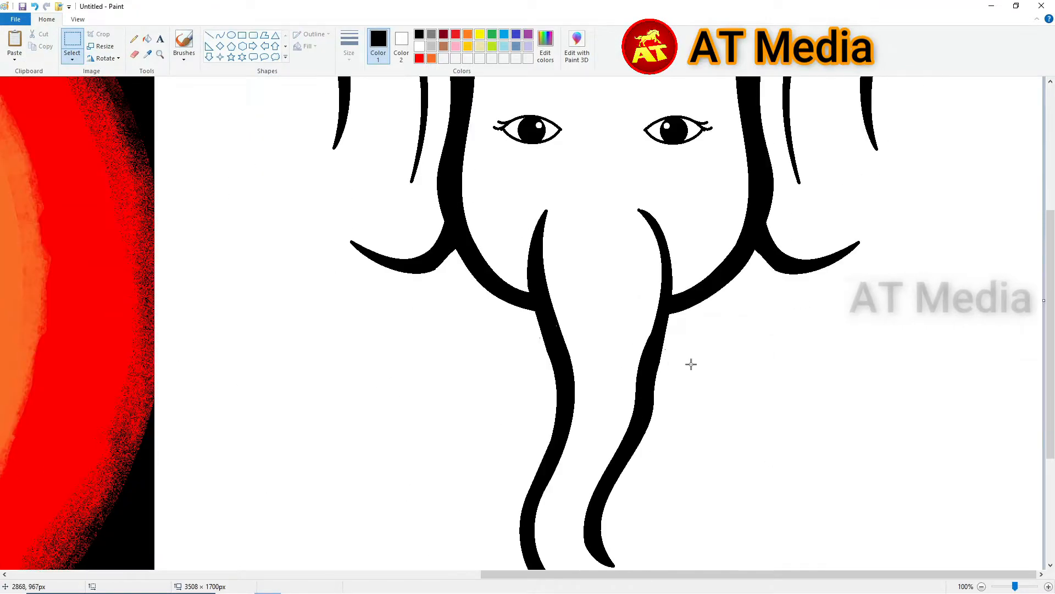
scroll(693, 323, "up", 1)
- Draw bent curves from the tusk down-left to join the cheek to the trunk
left_click(220, 35)
mouse_move(654, 289)
left_mouse_down()
mouse_move(611, 429)
mouse_move(567, 437)
left_mouse_up()
left_click_drag(617, 373, 632, 369)
left_click_drag(567, 437, 695, 330)
left_click_drag(635, 383, 650, 392)
left_click_drag(699, 573, 791, 574)
left_click_drag(599, 330, 632, 394)
left_click_drag(615, 360, 603, 362)
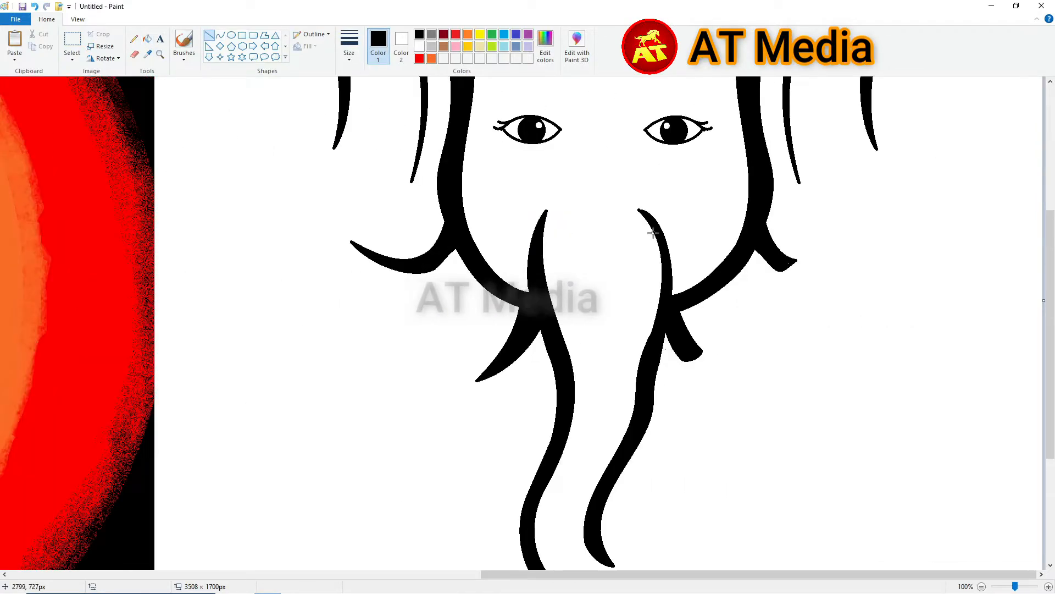
- Draw the first short curved wrinkle line across the trunk
scroll(653, 233, "up", 1)
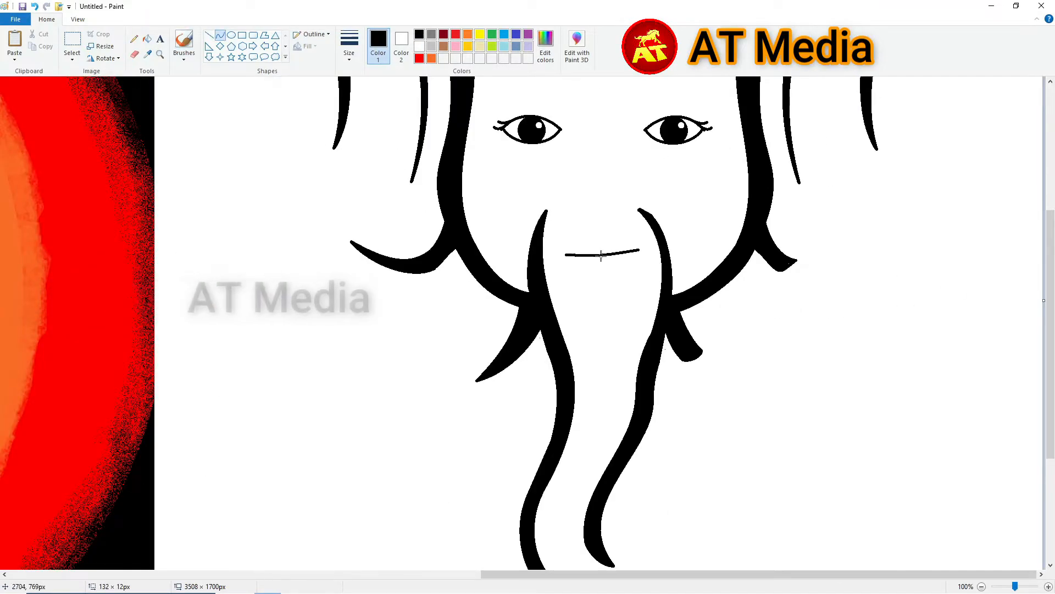
scroll(601, 255, "up", 1)
left_click_drag(591, 574, 736, 573)
mouse_move(592, 431)
left_mouse_down()
mouse_move(723, 436)
mouse_move(736, 422)
left_mouse_up()
left_click_drag(681, 427, 690, 434)
- Add more short curved wrinkle strokes higher up the trunk
scroll(687, 429, "down", 2)
mouse_move(612, 351)
left_mouse_down()
mouse_move(727, 349)
mouse_move(724, 361)
left_mouse_up()
scroll(684, 493, "down", 1)
left_click_drag(635, 284, 711, 282)
left_click(672, 261)
left_click_drag(677, 286, 686, 294)
scroll(686, 295, "down", 1)
mouse_move(650, 209)
left_mouse_down()
mouse_move(696, 206)
mouse_move(680, 216)
mouse_move(700, 222)
left_mouse_up()
key("Right")
key("Right")
key("Right")
key("Down")
key("Down")
key("Down")
key("Down")
key("Down")
key("Down")
key("Down")
key("Down")
key("Down")
key("Down")
key("Down")
key("Down")
key("Down")
key("Down")
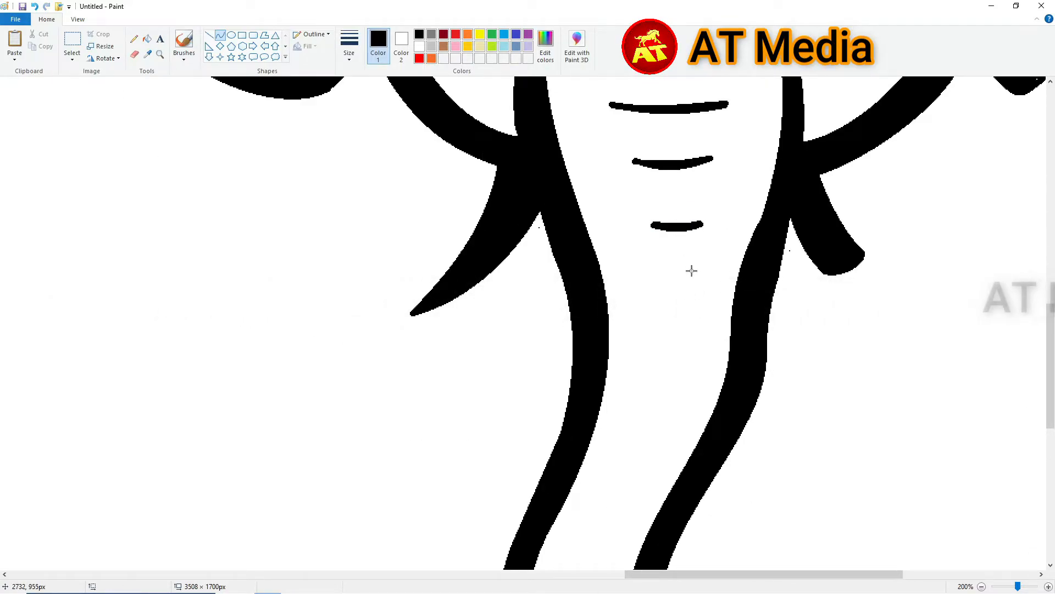
- Draw two bent curves that close the curled trunk tip
scroll(676, 291, "down", 2)
scroll(786, 383, "up", 1)
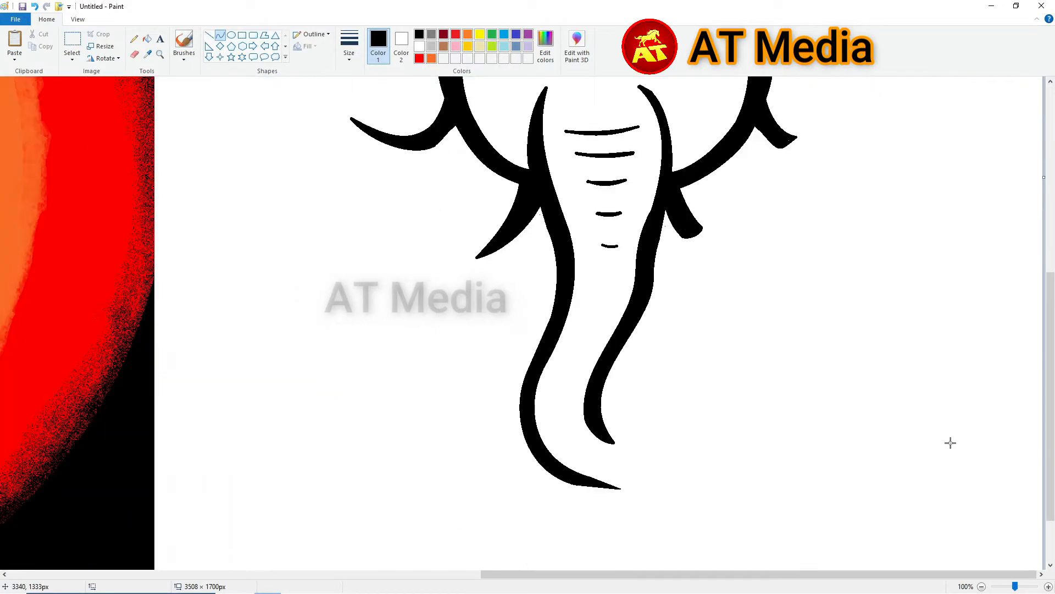
left_click_drag(570, 484, 671, 442)
left_click(654, 502)
left_click_drag(583, 476, 663, 441)
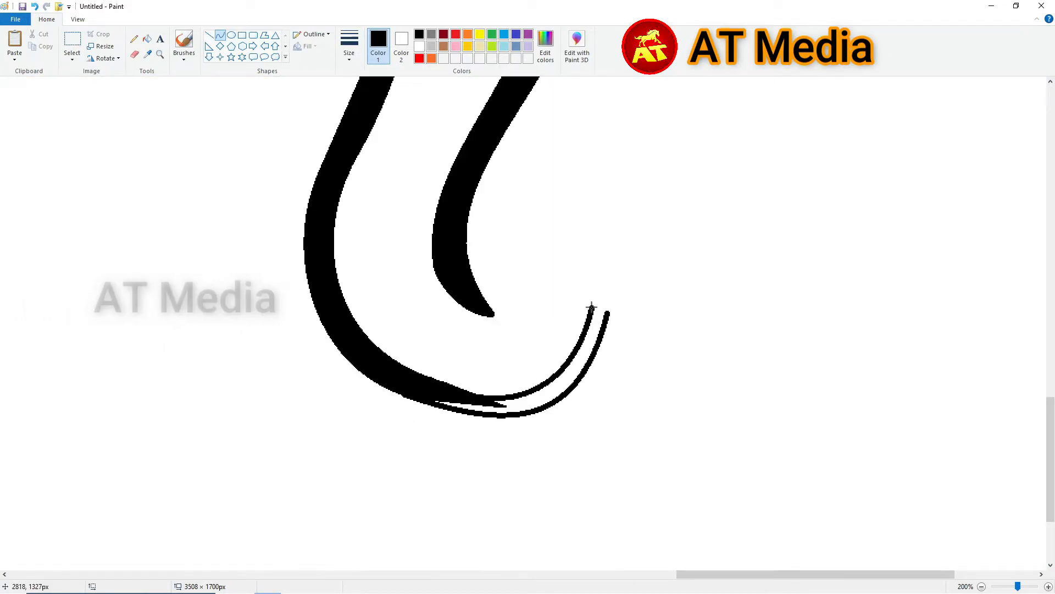
left_click_drag(607, 308, 603, 278)
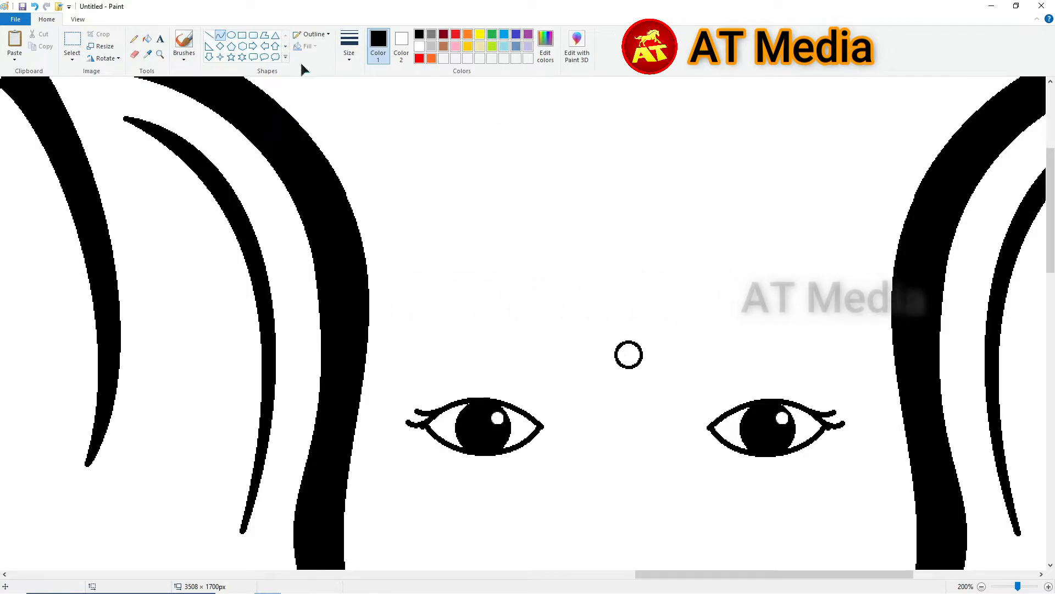
- Draw a teardrop line on the forehead and a hooked curved stroke to its left
left_click(209, 35)
left_click_drag(618, 344, 630, 294)
left_click_drag(615, 348, 585, 336)
left_click(602, 358)
left_click(590, 358)
left_click_drag(596, 287, 584, 335)
key("ctrl+z")
mouse_move(597, 288)
left_mouse_down()
mouse_move(579, 344)
mouse_move(561, 331)
left_mouse_up()
- Finish the hook's lower bend and switch to free-form selection
left_click_drag(619, 362, 622, 366)
left_click(611, 367)
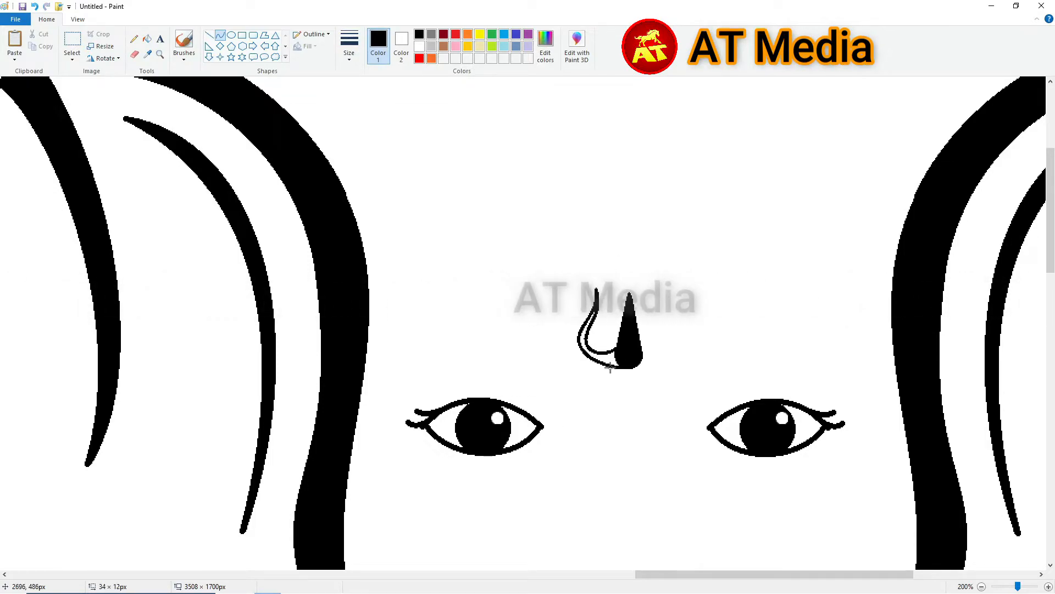
left_click(72, 55)
left_click(57, 95)
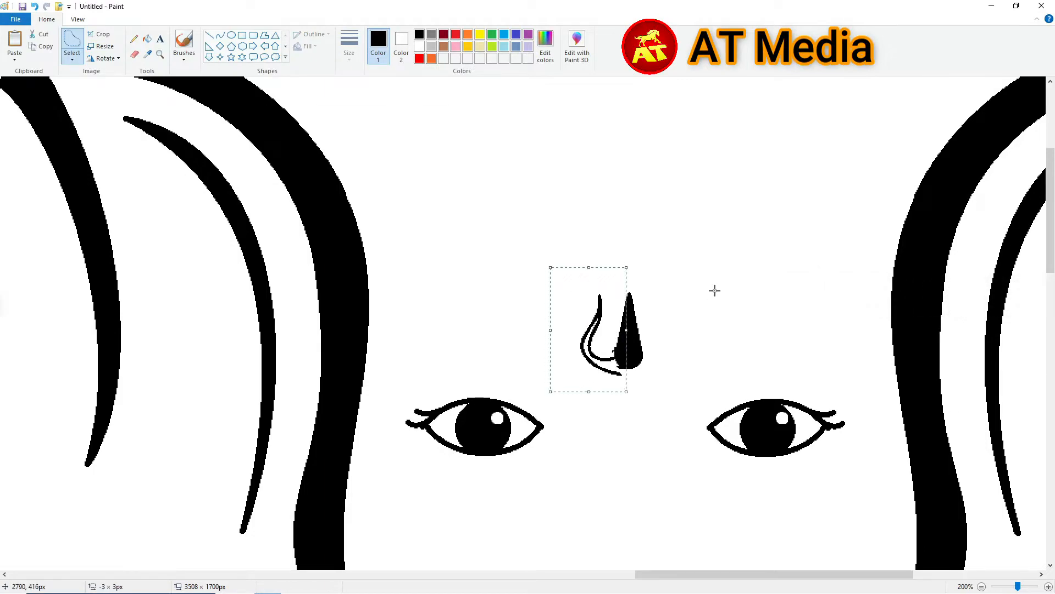
- Copy the hook, flip it horizontally, and place it right of the teardrop
key("ctrl+c")
key("ctrl+v")
left_click(104, 58)
left_click(98, 120)
left_click_drag(56, 116, 687, 317)
left_click(220, 35)
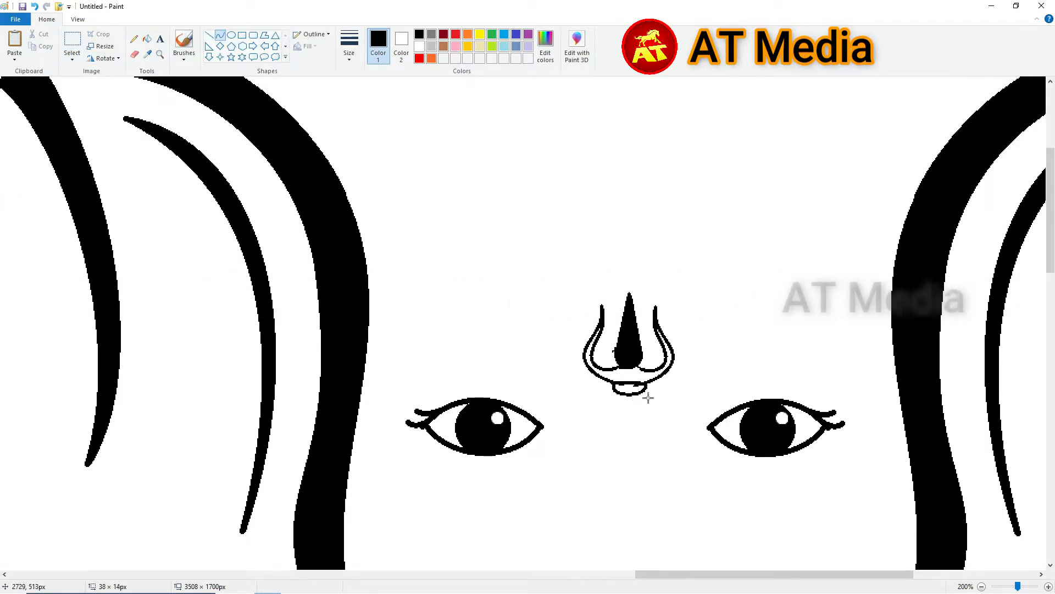
- Fill the trishul outline solid black, then fill it red
left_click(147, 38)
left_click(634, 388)
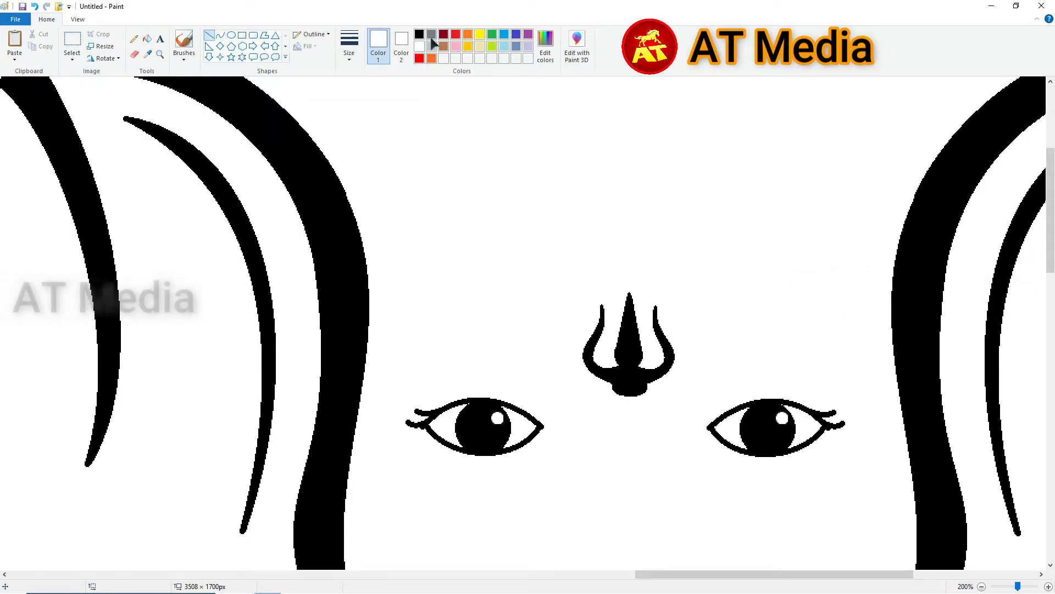
left_click(456, 35)
left_click(630, 347)
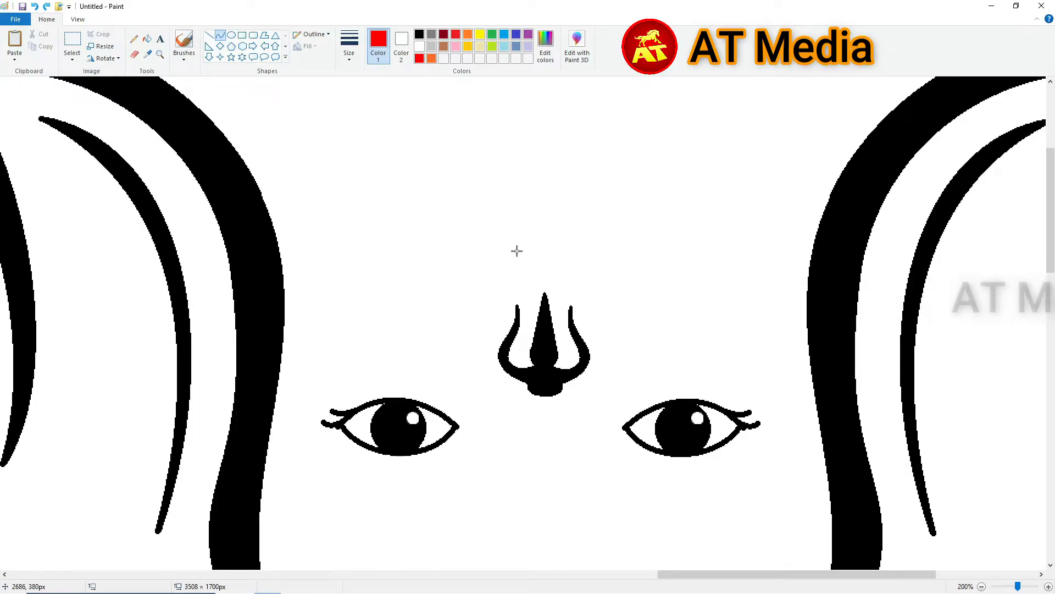
- Draw a curved black forehead line and the crown's left side and top edge
scroll(517, 250, "down", 1)
left_click_drag(452, 251, 759, 248)
left_click(419, 34)
left_click_drag(635, 250, 641, 268)
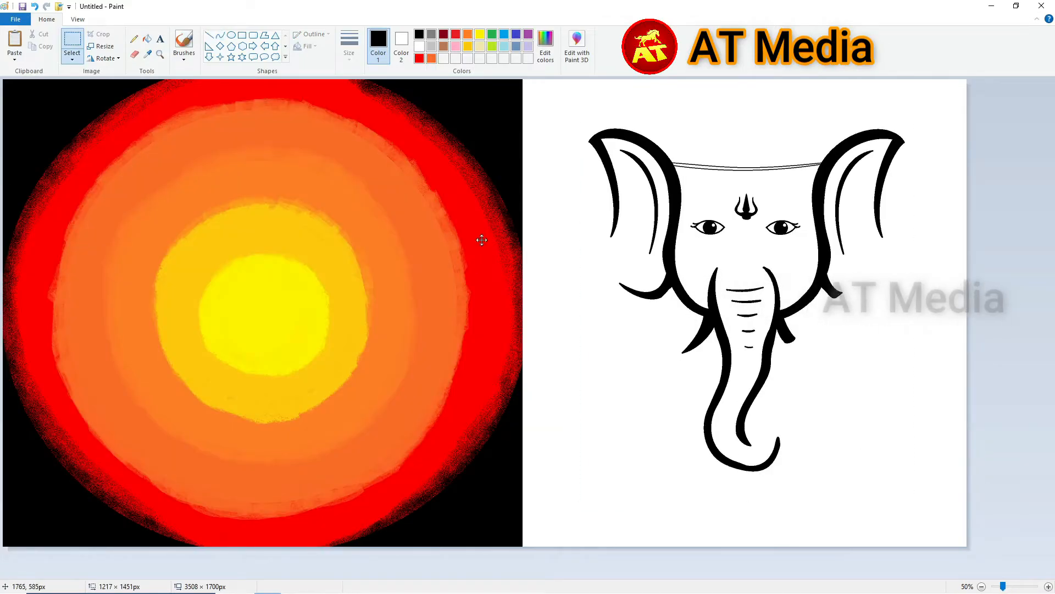
left_click_drag(665, 255, 217, 279)
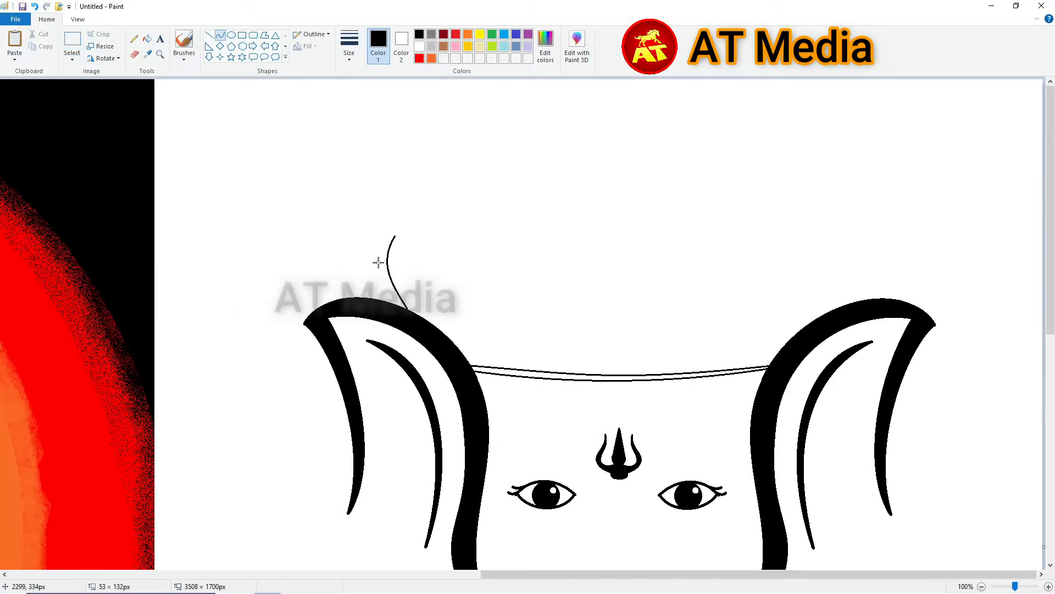
left_click_drag(395, 224, 833, 224)
left_click_drag(640, 223, 658, 195)
left_click(72, 39)
- Copy the crown's left side, flip it horizontally, and place it as the right side
left_click_drag(348, 177, 445, 312)
key("ctrl+c")
key("ctrl+v")
left_click(104, 59)
left_click(117, 120)
left_click_drag(48, 133, 842, 232)
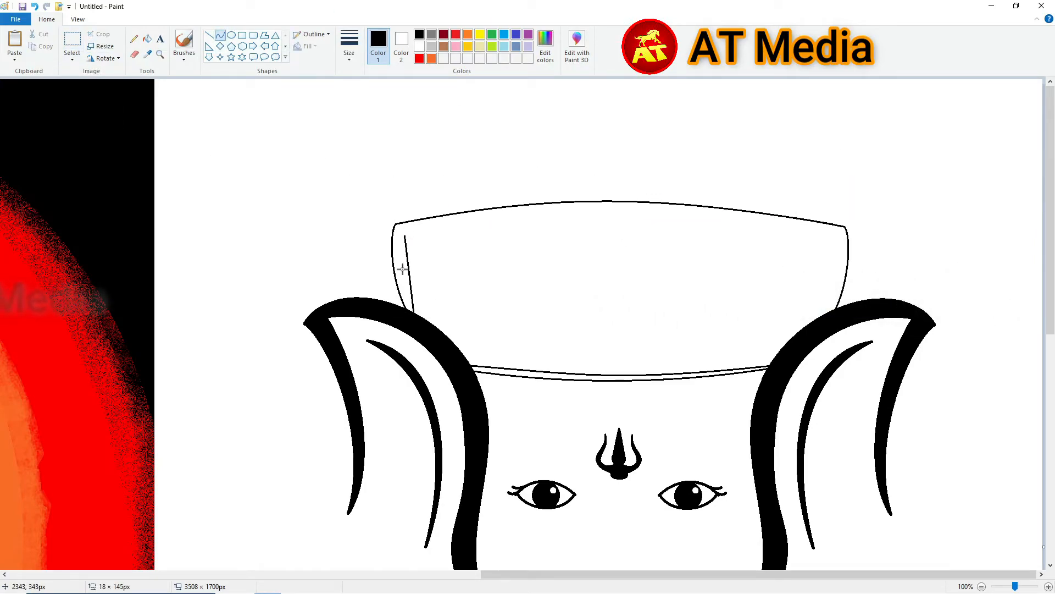
- Fill the crown's top and bottom bands black and add a black arched band across it
left_click(148, 41)
left_click(522, 213)
left_click(550, 376)
left_click(221, 35)
left_click_drag(413, 313, 830, 312)
left_click_drag(624, 308, 626, 272)
left_click_drag(414, 313, 830, 313)
left_click_drag(595, 308, 594, 289)
left_click(147, 38)
left_click(587, 290)
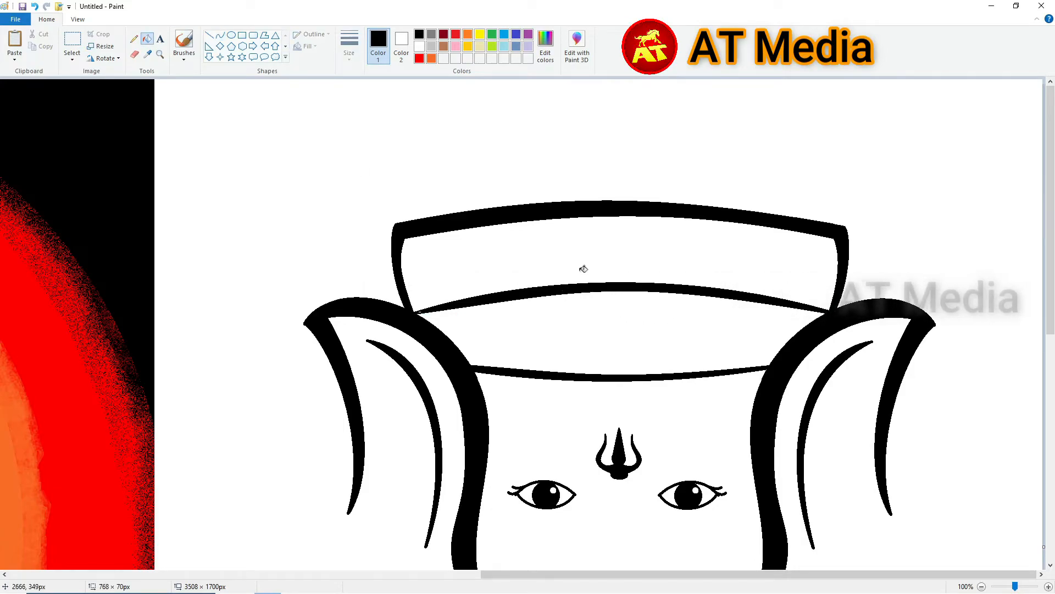
- Add another black curved band below the thin arc
left_click_drag(468, 355, 777, 358)
left_click_drag(642, 357, 644, 348)
left_click(147, 38)
left_click(627, 346)
- Draw a domed top on the crown and fill the band under it black
left_click(221, 35)
left_click_drag(411, 224, 831, 225)
left_click_drag(511, 223, 513, 127)
left_click_drag(720, 176, 721, 115)
left_click_drag(409, 172, 395, 173)
left_click_drag(833, 225, 827, 222)
left_click_drag(522, 222, 525, 147)
left_click_drag(710, 184, 710, 116)
left_click(147, 39)
left_click(446, 191)
- Draw solid black oval dots down the left edge of the crown band
left_click(231, 35)
scroll(555, 198, "down", 2)
scroll(555, 199, "up", 2)
left_click_drag(483, 227, 492, 236)
left_click(307, 46)
left_click(291, 72)
left_click(401, 47)
left_click(420, 34)
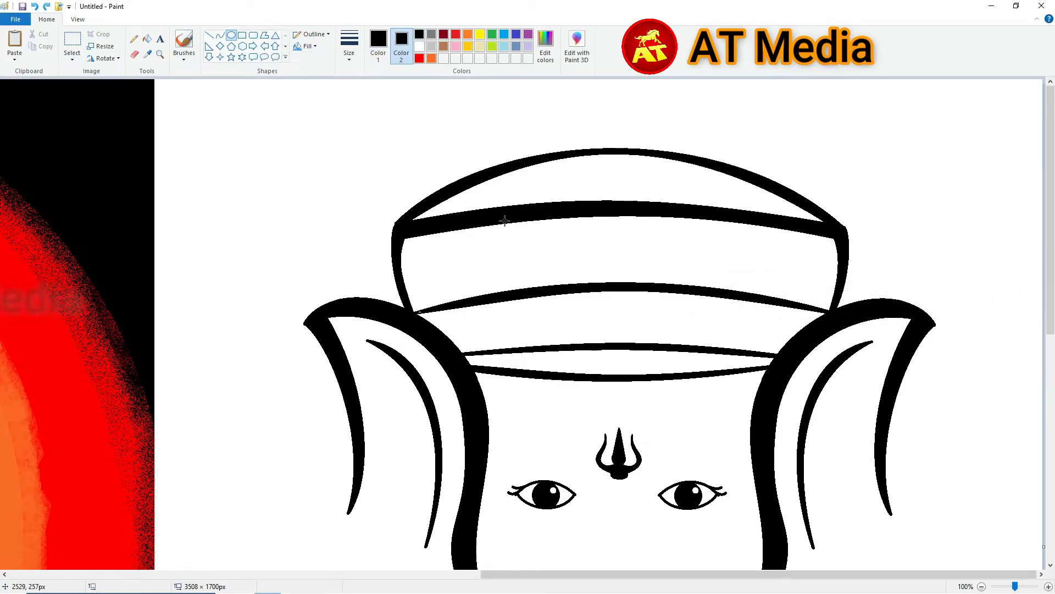
left_click_drag(409, 247, 418, 256)
mouse_move(411, 263)
left_mouse_down()
mouse_move(424, 288)
mouse_move(436, 226)
left_mouse_up()
- Copy the dots, flip them horizontally, and place them on the band's right edge
left_click(72, 39)
key("ctrl+c")
key("ctrl+v")
left_click(105, 58)
left_click(118, 120)
left_click_drag(22, 121, 810, 258)
left_click(420, 46)
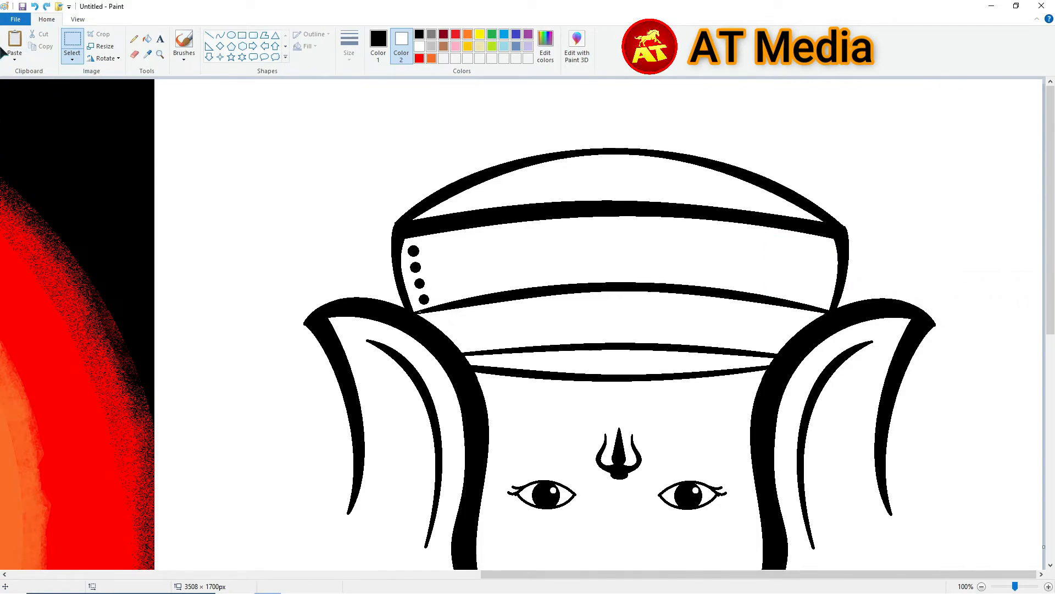
left_click(895, 296)
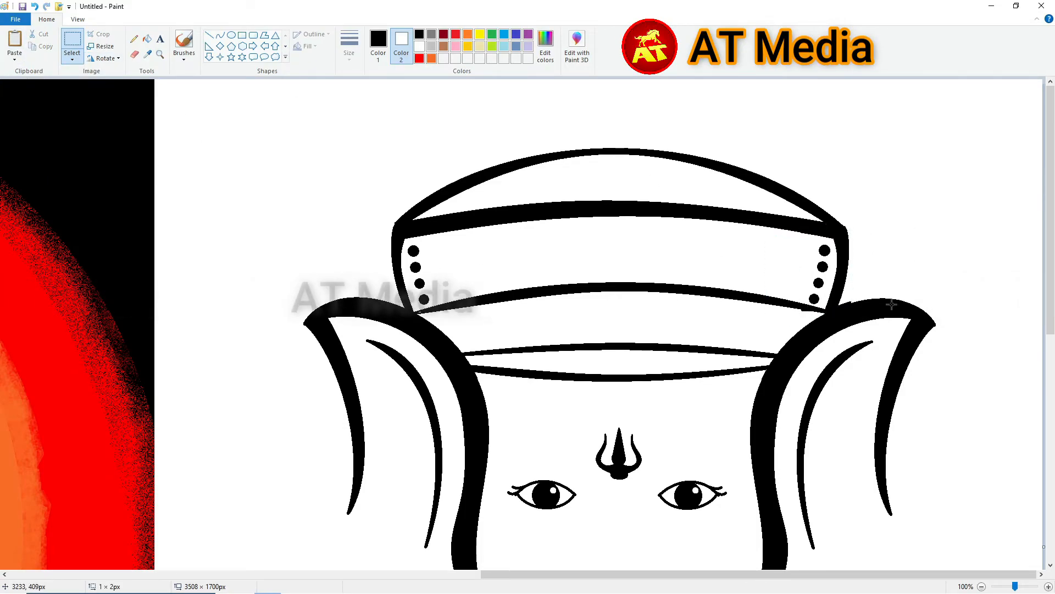
- Close the small gap under the band's right end with a line and fill it black
scroll(895, 296, "up", 1)
left_click_drag(546, 573, 825, 573)
scroll(659, 357, "down", 2)
left_click(209, 35)
left_click_drag(612, 432, 514, 404)
left_click(147, 39)
left_click(598, 426)
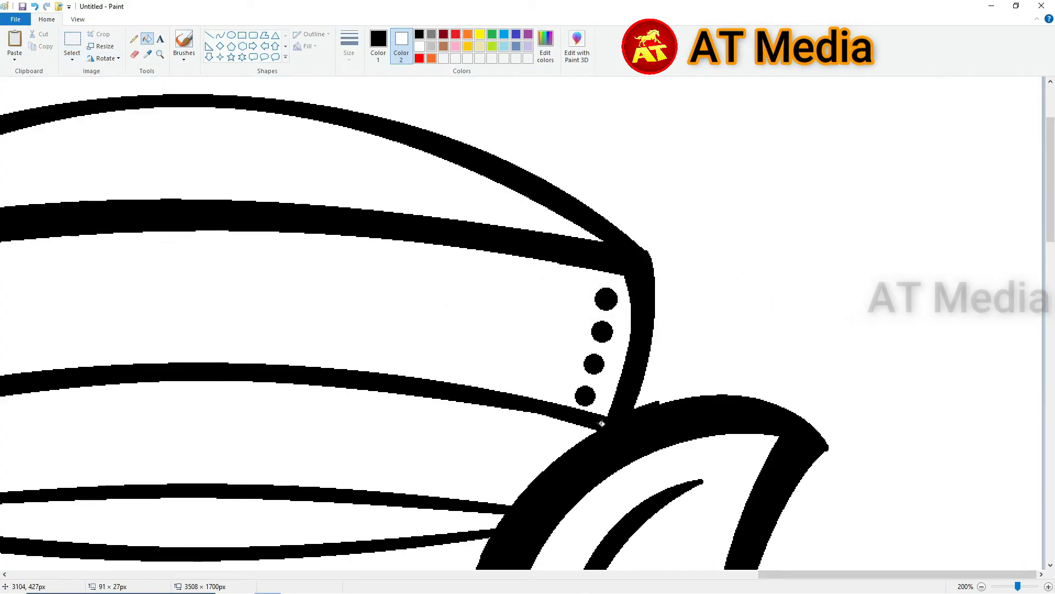
- Fill both elephant eyes light grey
scroll(758, 372, "down", 1)
left_click(147, 39)
left_click(378, 47)
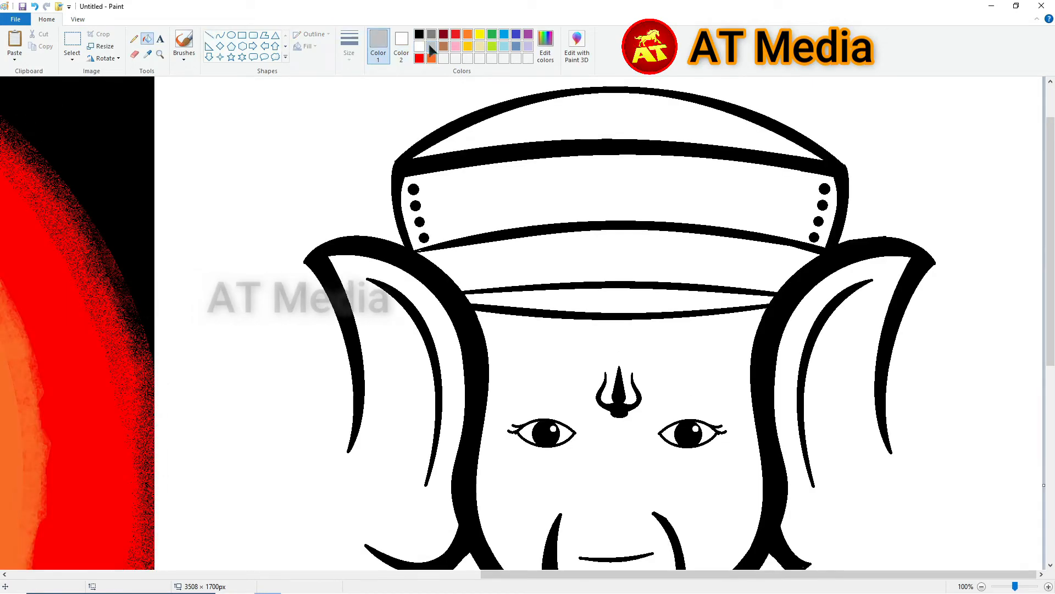
left_click(432, 46)
scroll(572, 330, "down", 2)
left_click(573, 308)
left_click(715, 309)
scroll(715, 309, "down", 1)
- Select the whole elephant head and drag it over the sun painting
left_click(72, 40)
left_click_drag(570, 99, 919, 528)
mouse_move(849, 400)
left_mouse_down()
mouse_move(365, 377)
mouse_move(359, 393)
left_mouse_up()
left_click(147, 38)
left_click(419, 46)
scroll(455, 439, "up", 1)
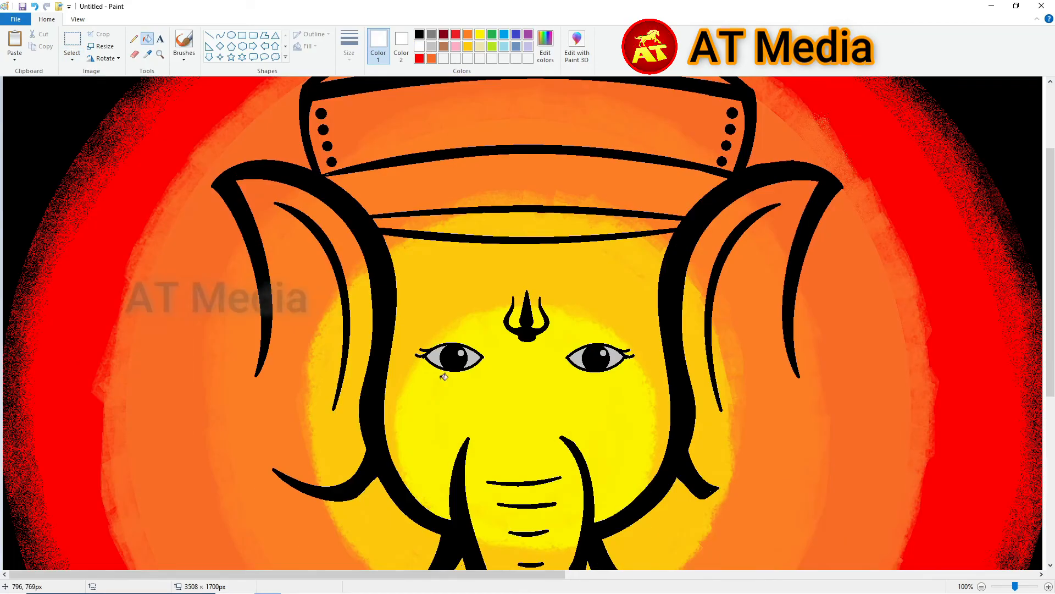